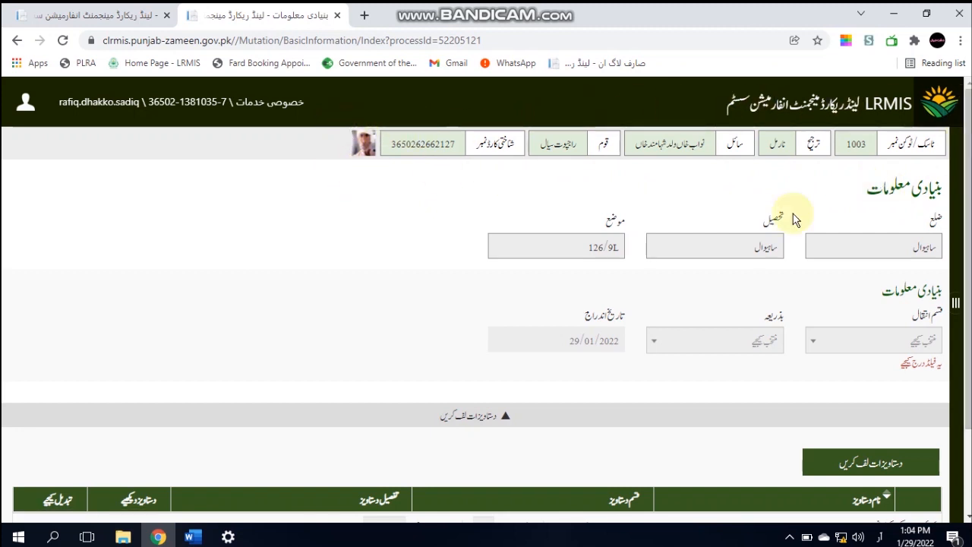
Confirm the district and tehsil, and keep 126/9L as the mauza
left_click(866, 261)
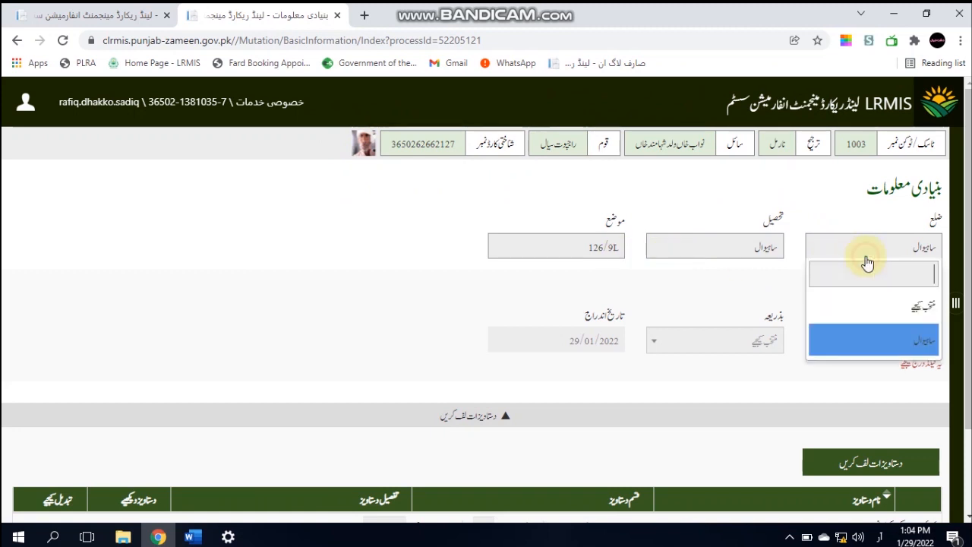
left_click(742, 251)
left_click(593, 248)
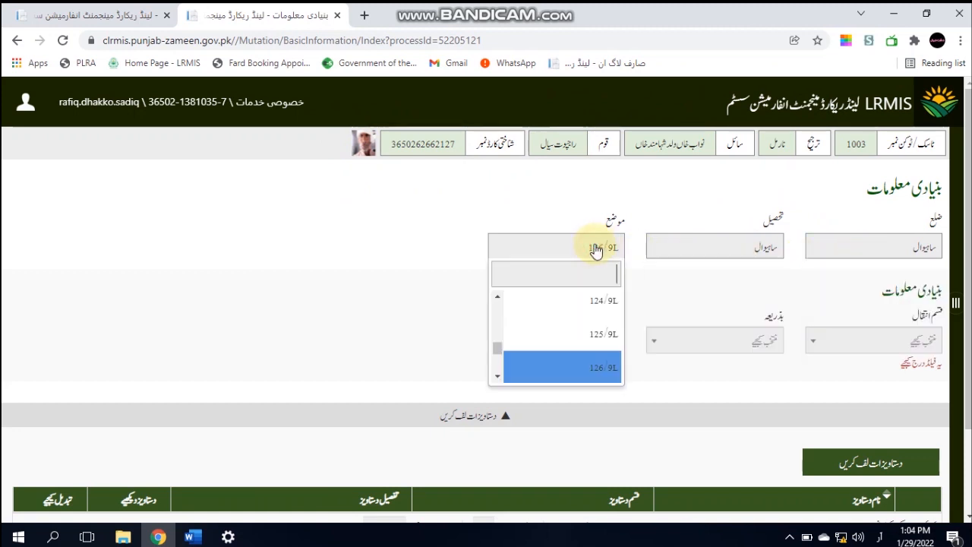
type("126")
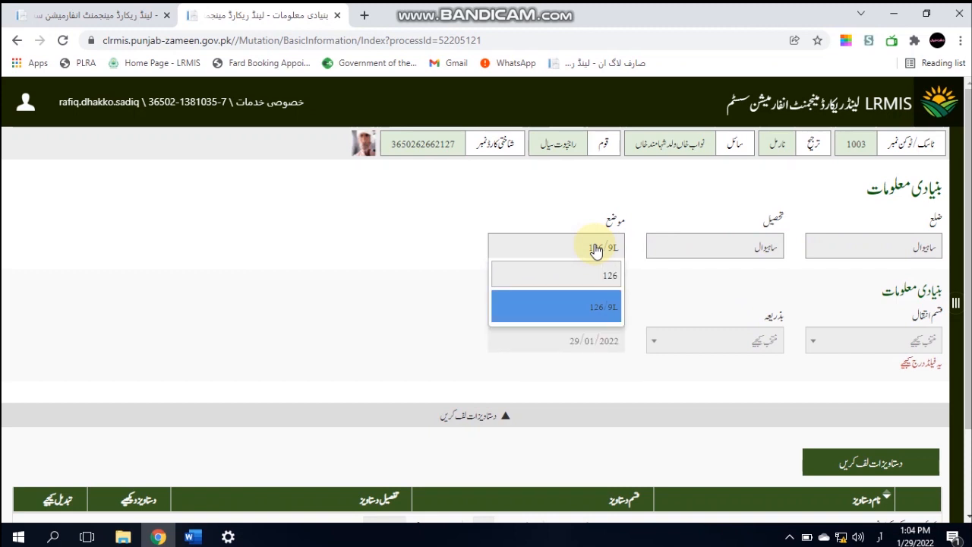
key("Return")
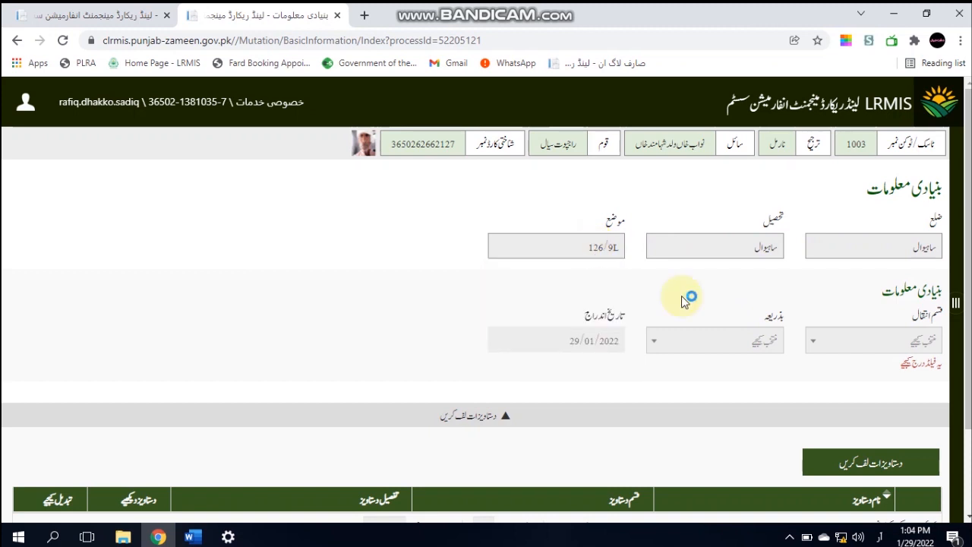
Set the mutation type to آڑ بن with basis بروئے روبکار
left_click(843, 341)
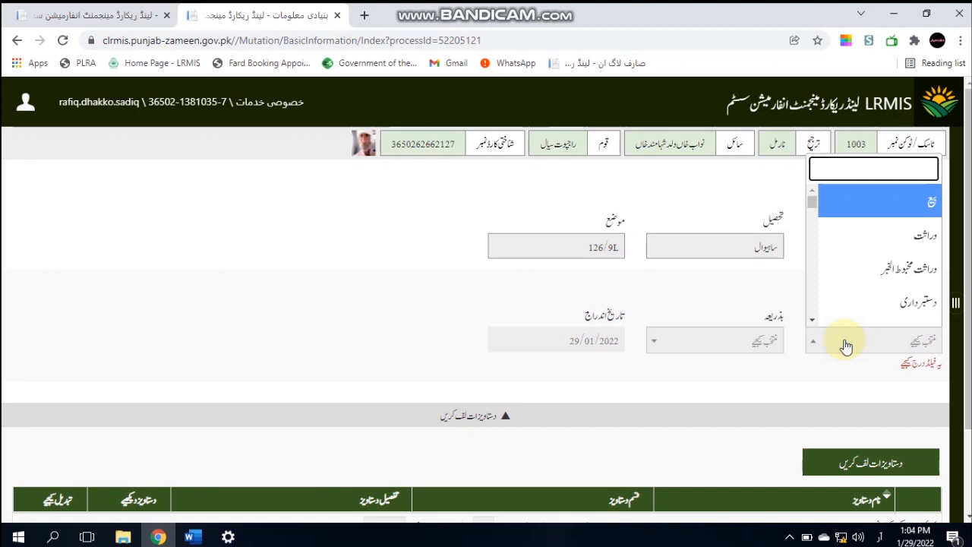
key("Down")
key("Down")
key("Down")
key("Down")
key("Down")
key("Down")
key("Up")
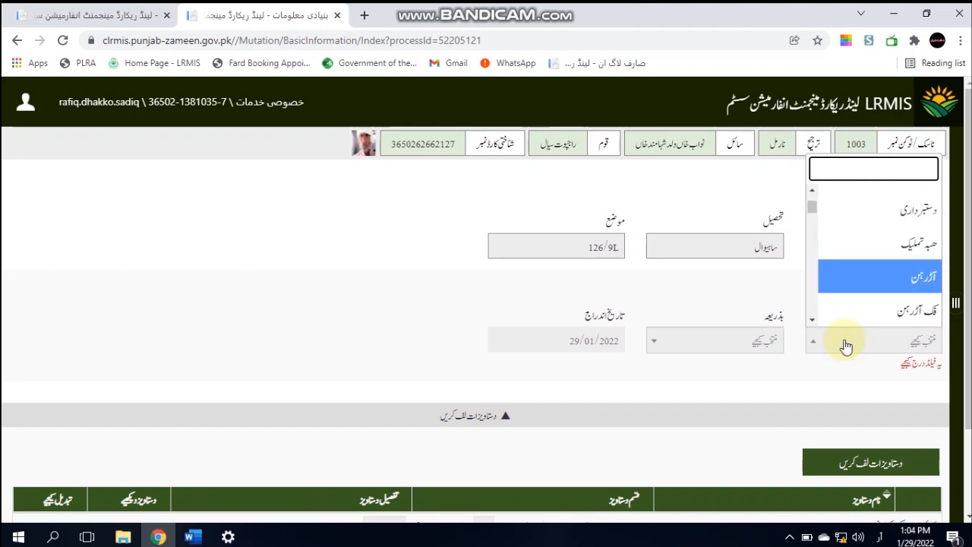
key("Return")
left_click(772, 349)
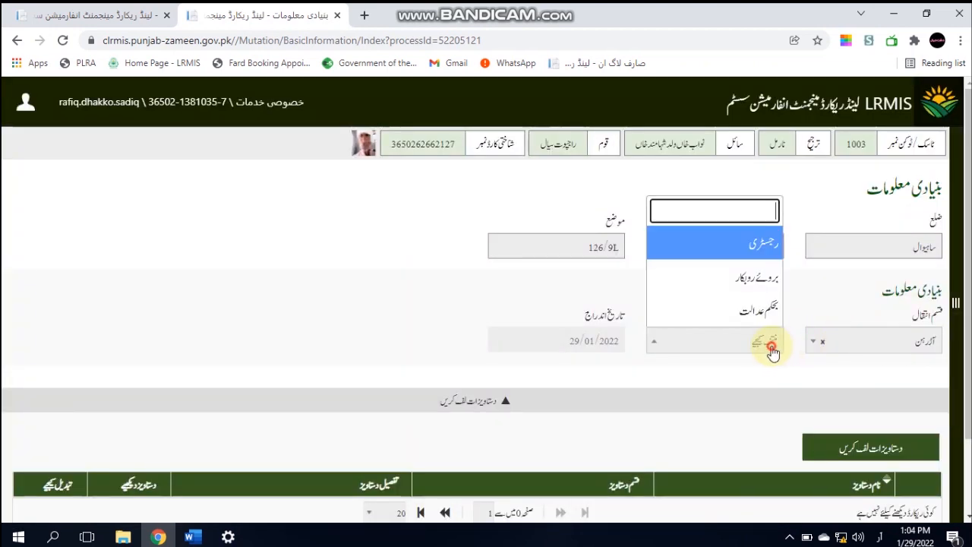
key("Down")
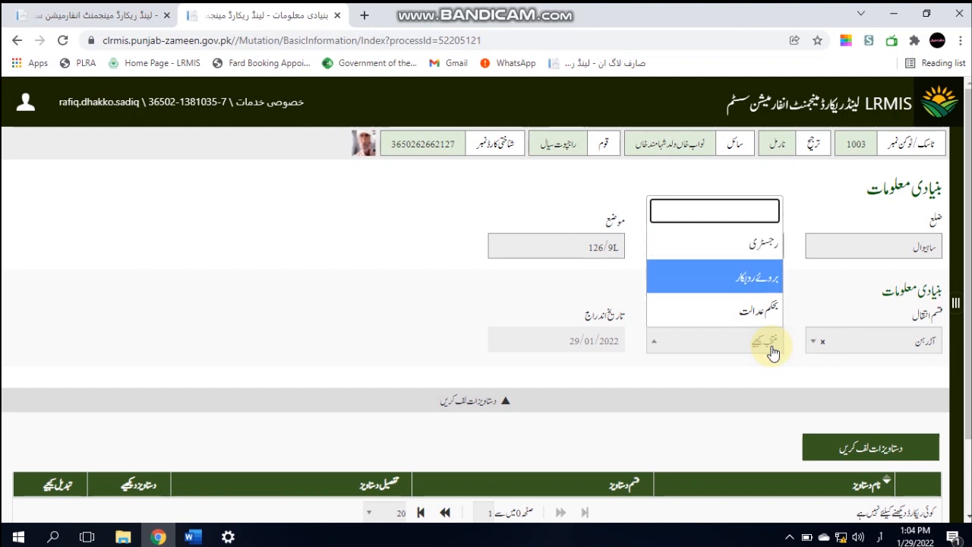
key("Return")
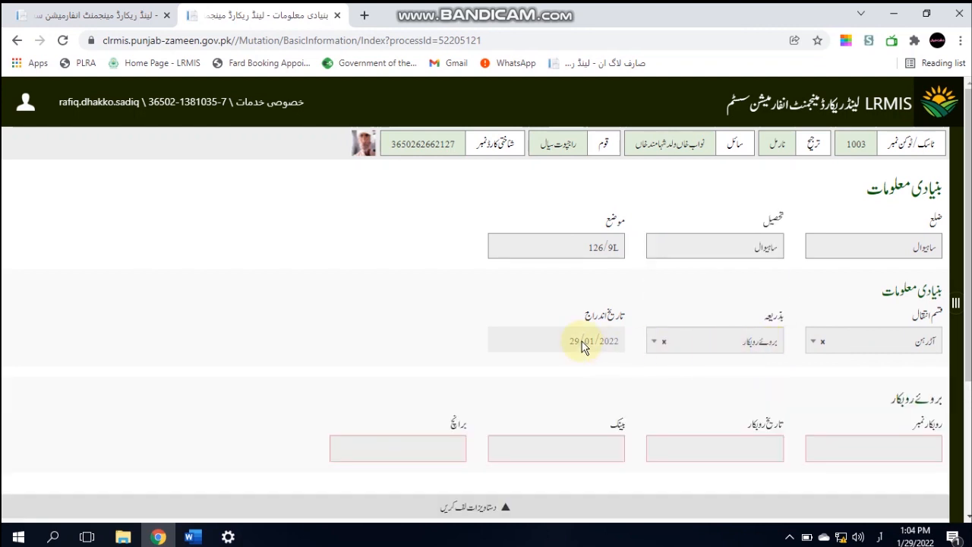
left_click(913, 448)
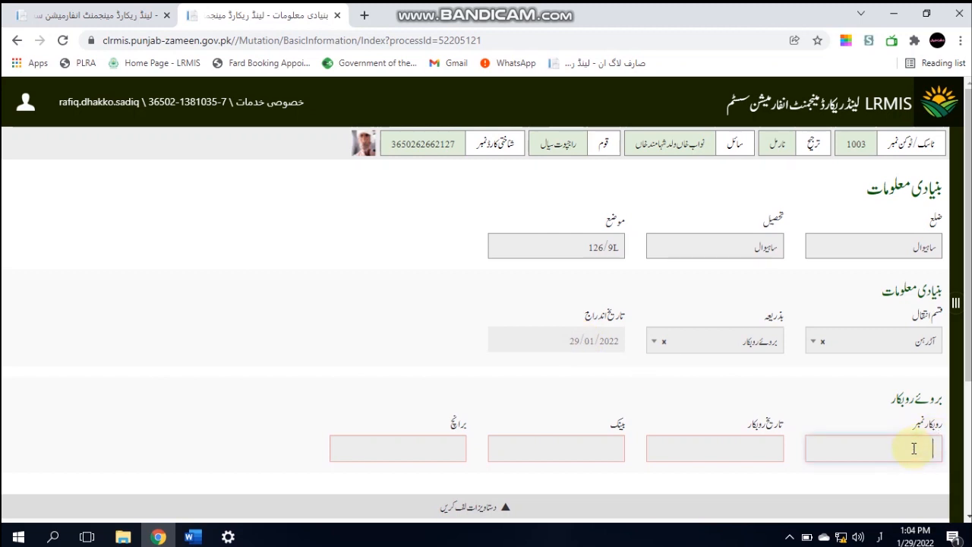
left_click(747, 456)
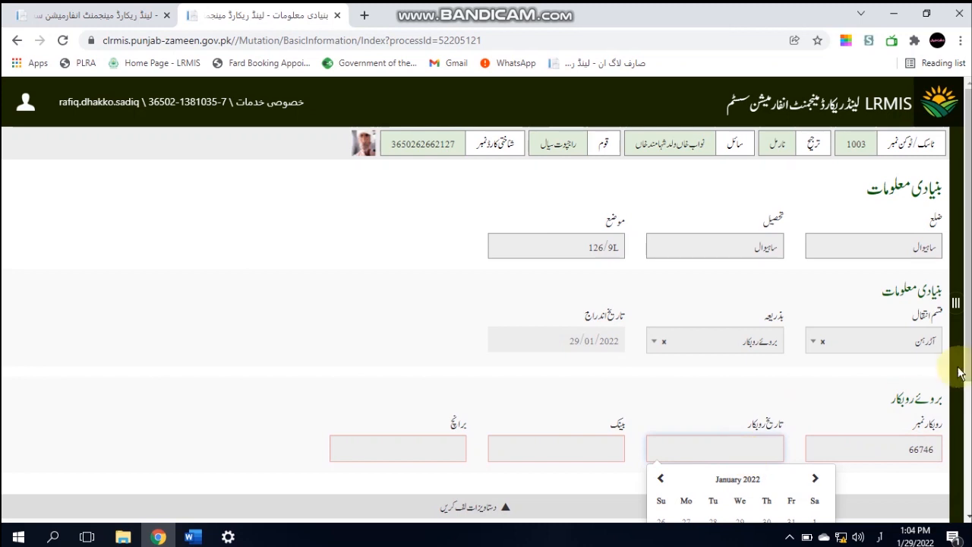
left_click_drag(968, 368, 954, 469)
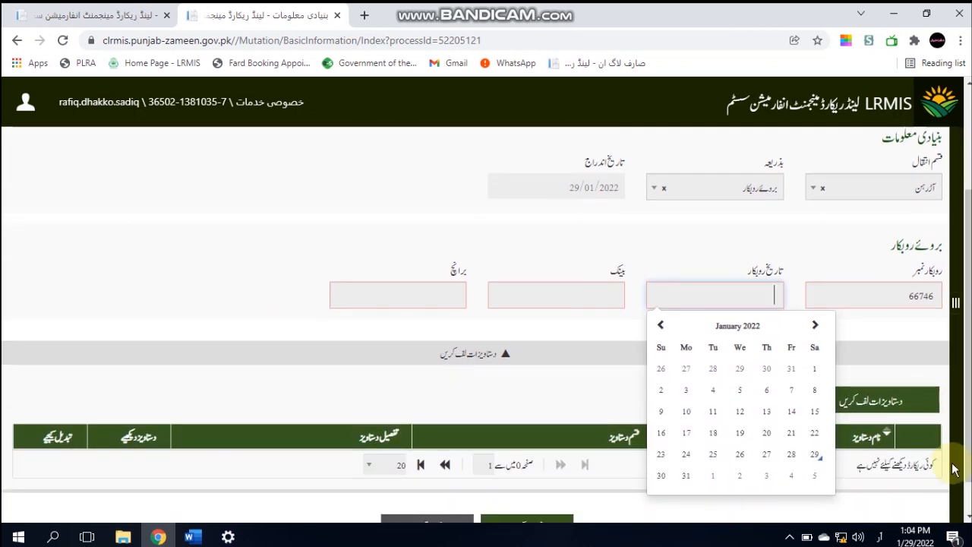
left_click(763, 458)
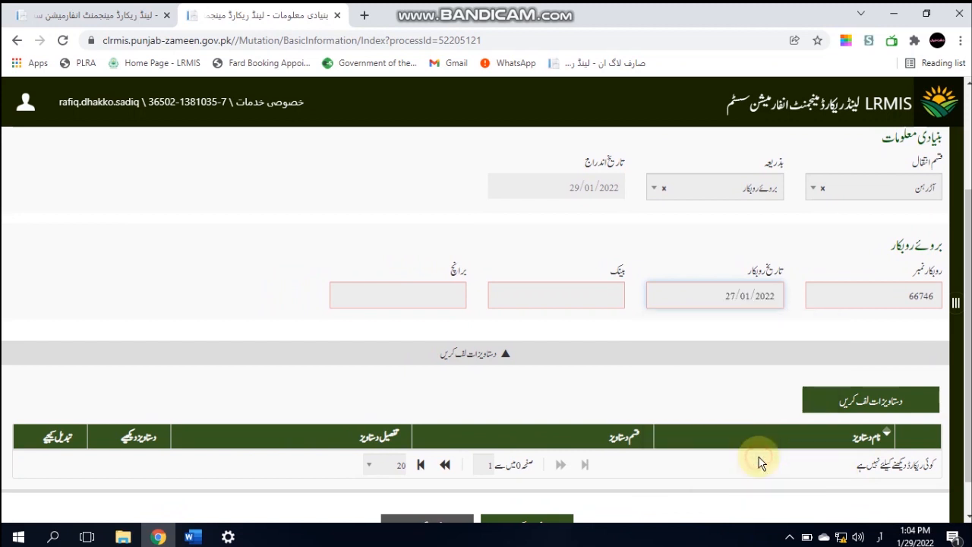
Enter bank زرعی ترقیاتی بینک لمیٹڈ with branch بکبر and save the basic information
left_click(581, 295)
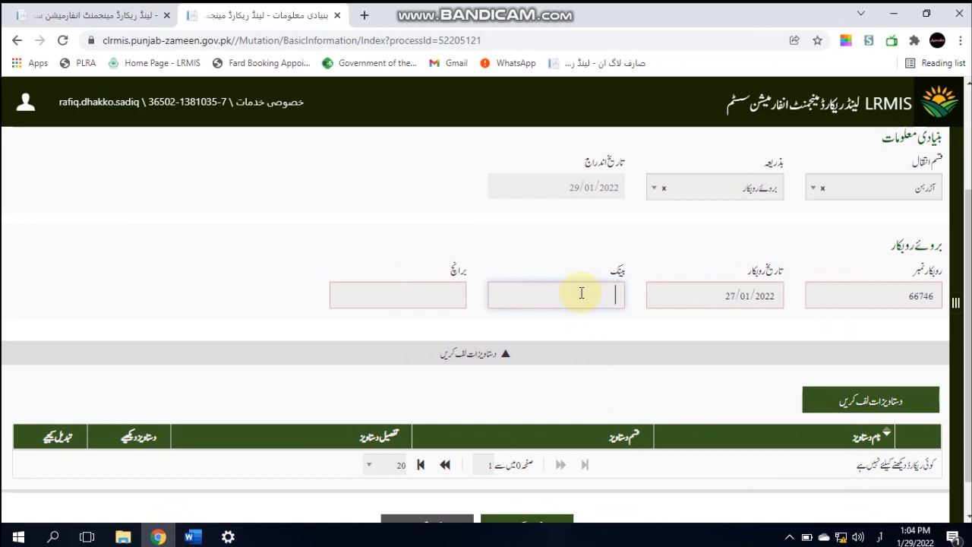
type("زرعی ترقیاتی بینک لمیٹڈ")
left_click(433, 294)
type("بکبر")
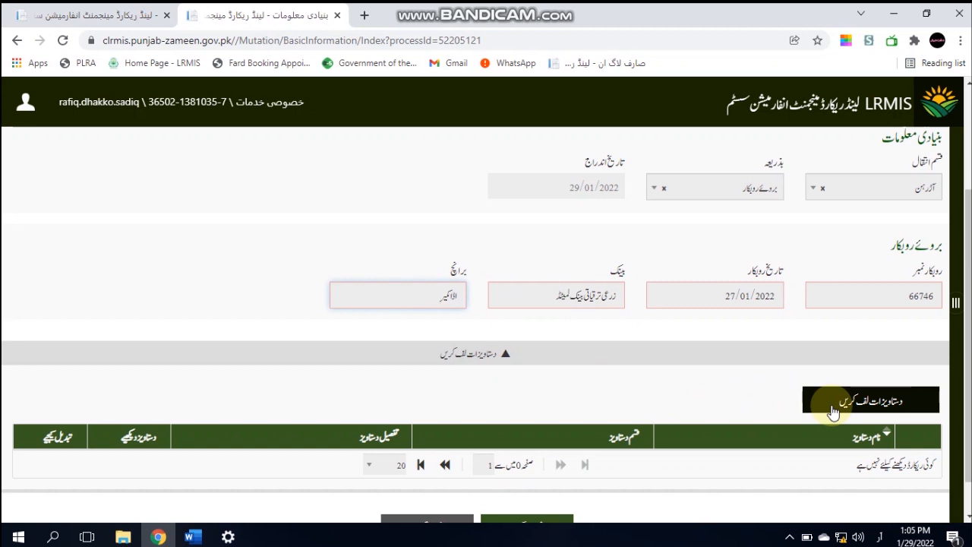
left_click_drag(962, 357, 969, 393)
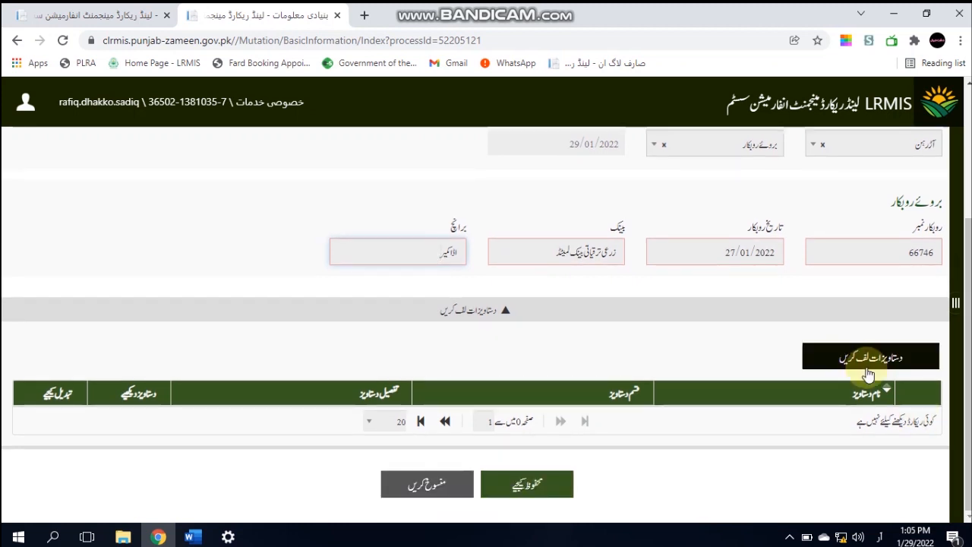
left_click(527, 492)
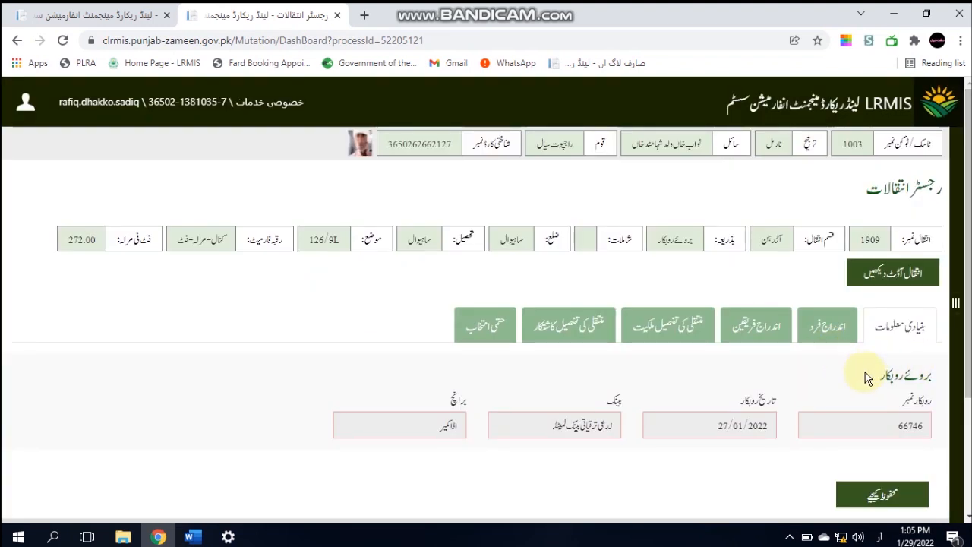
left_click_drag(955, 368, 958, 494)
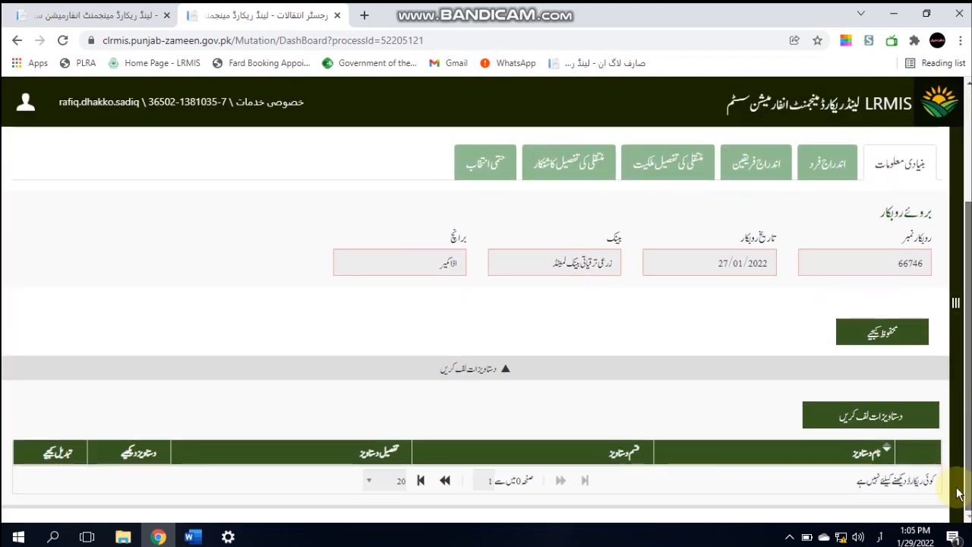
scroll(957, 493, "up", 3)
scroll(953, 501, "down", 3)
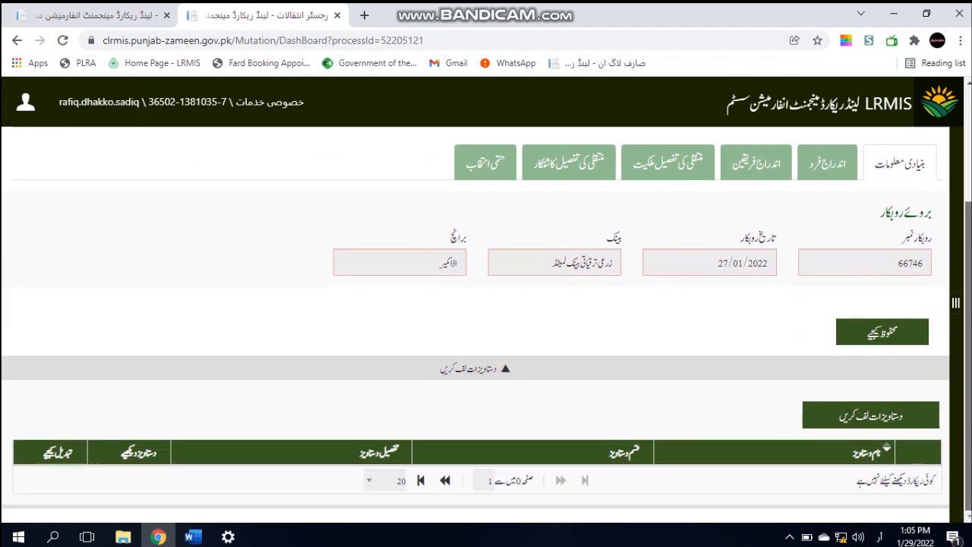
scroll(486, 331, "up", 3)
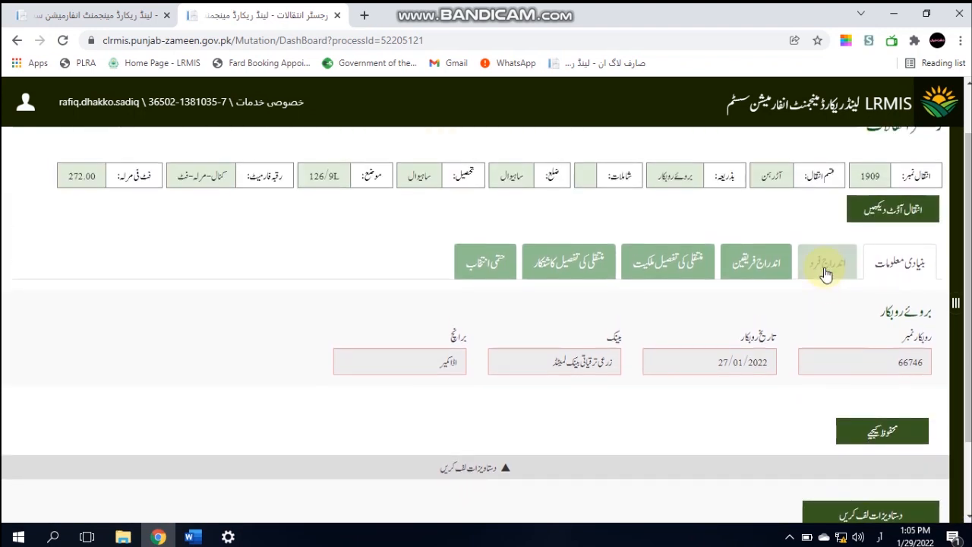
left_click(827, 269)
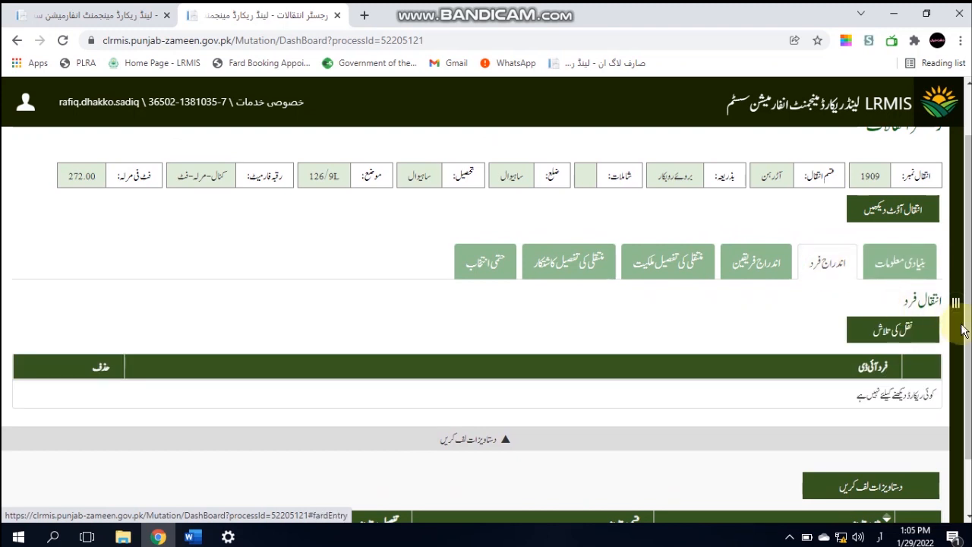
left_click(908, 328)
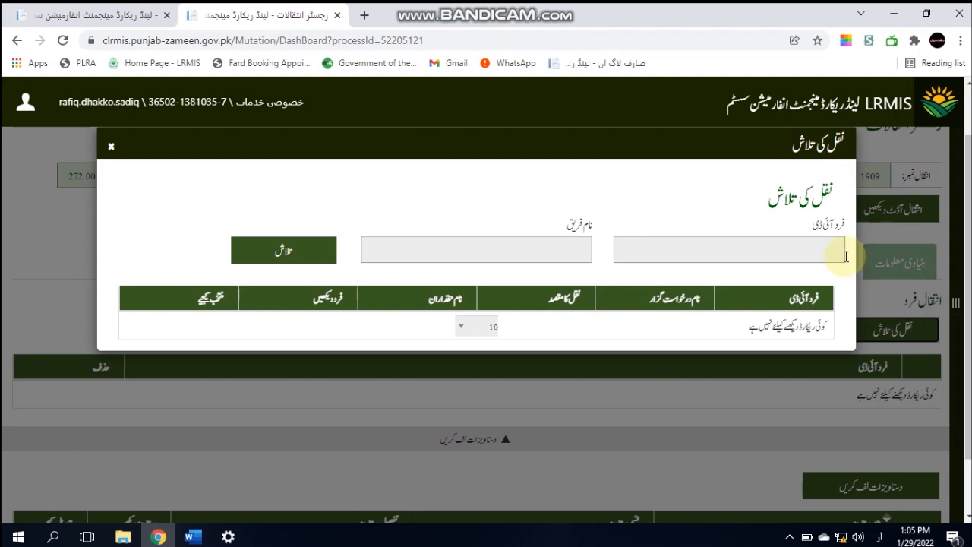
left_click(817, 256)
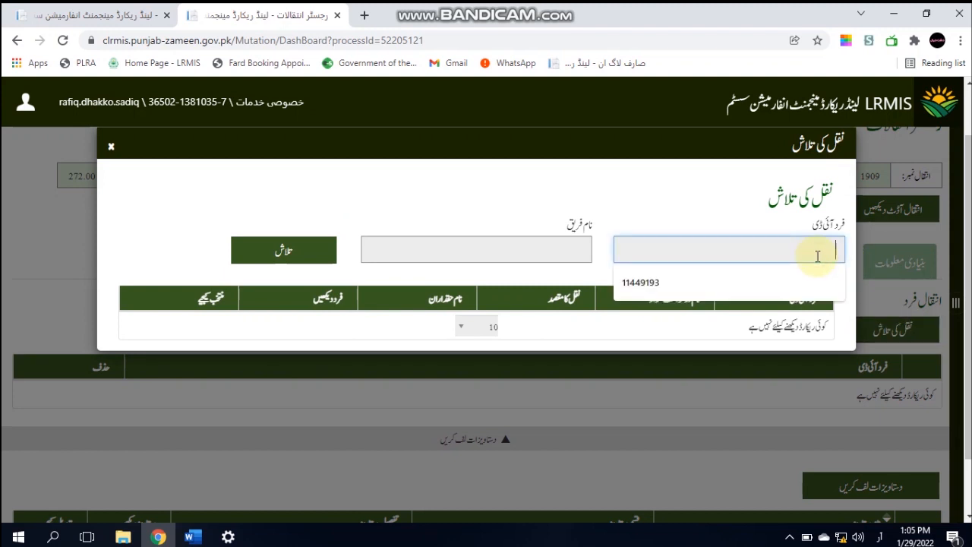
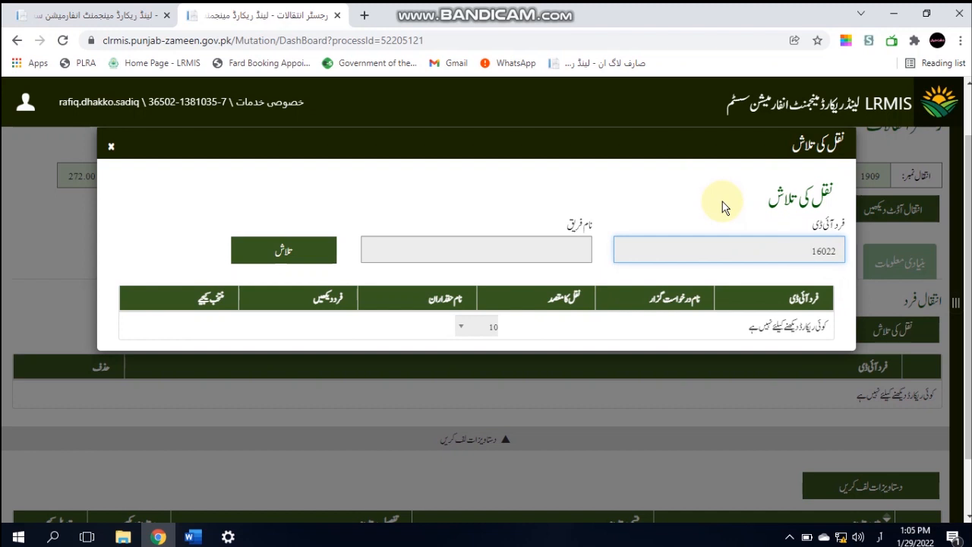
left_click(305, 249)
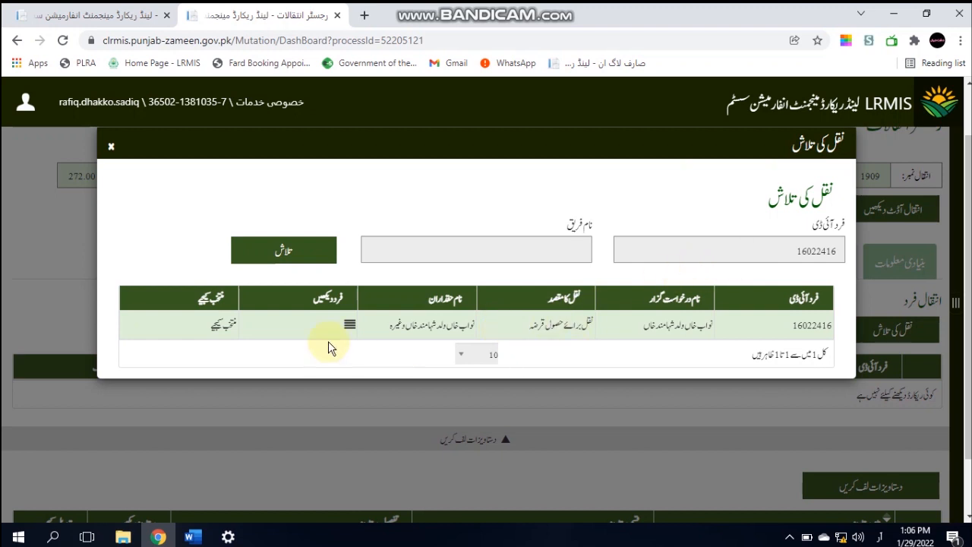
double_click(819, 253)
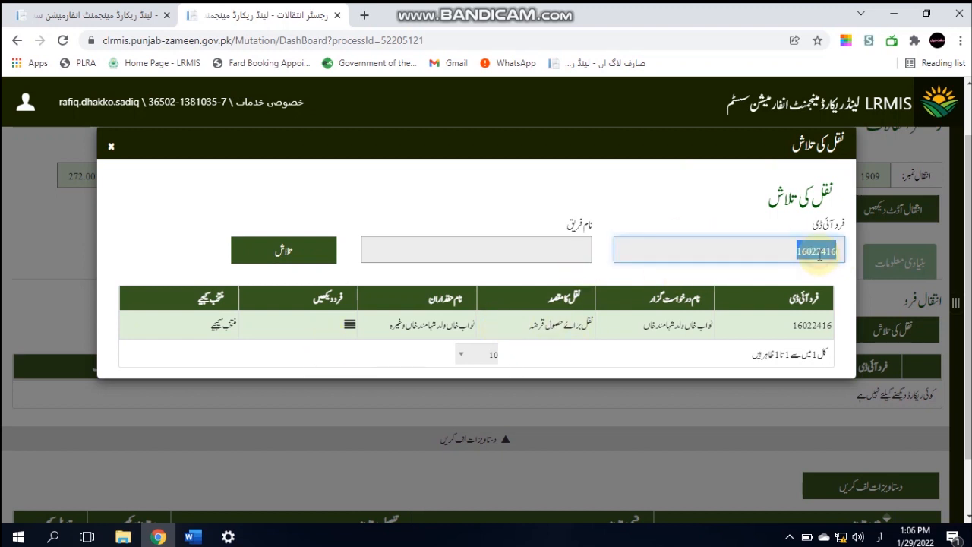
key("BackSpace")
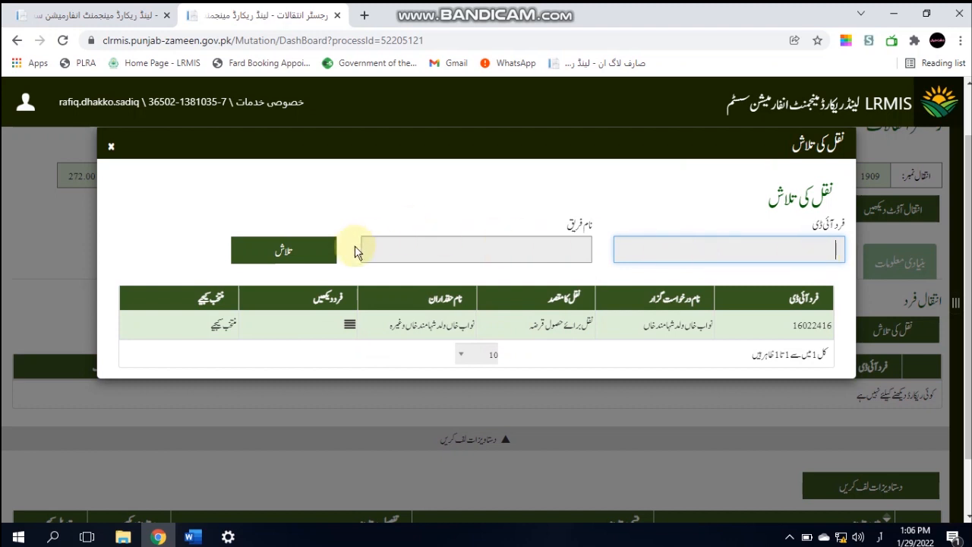
left_click(304, 243)
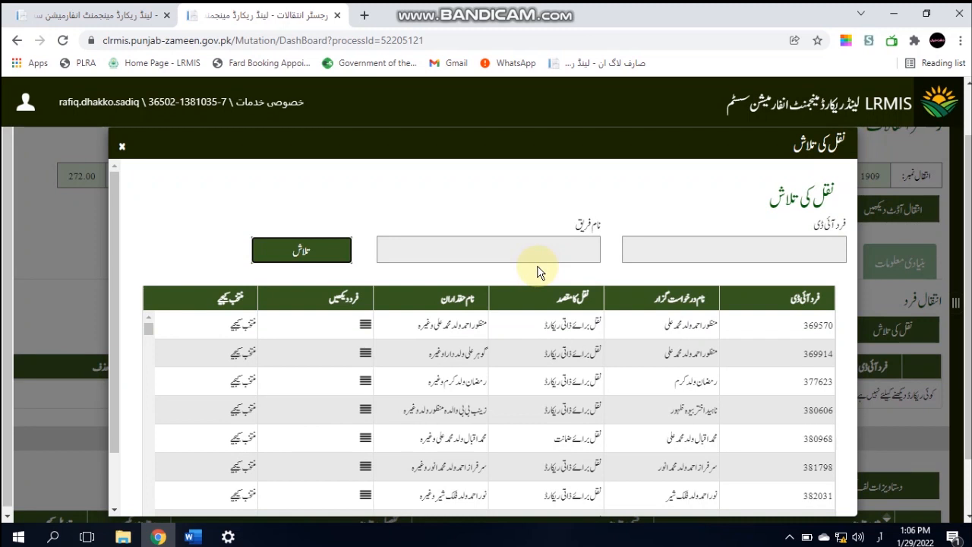
Search fard records by a partial party name instead
left_click(535, 254)
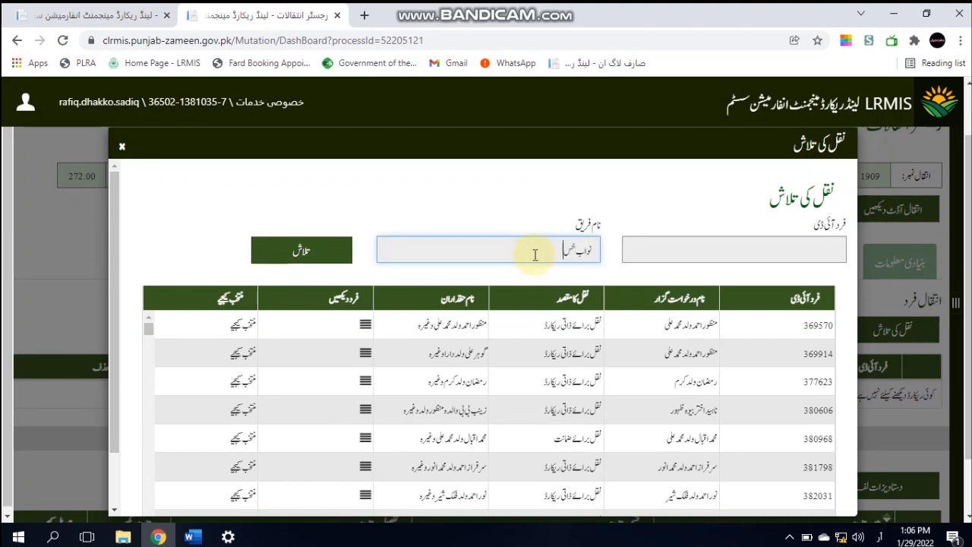
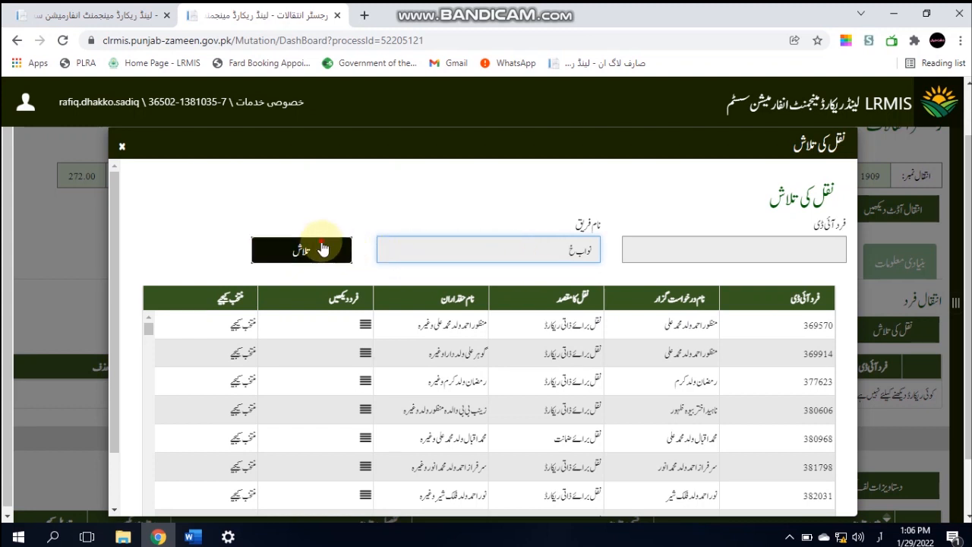
left_click(319, 243)
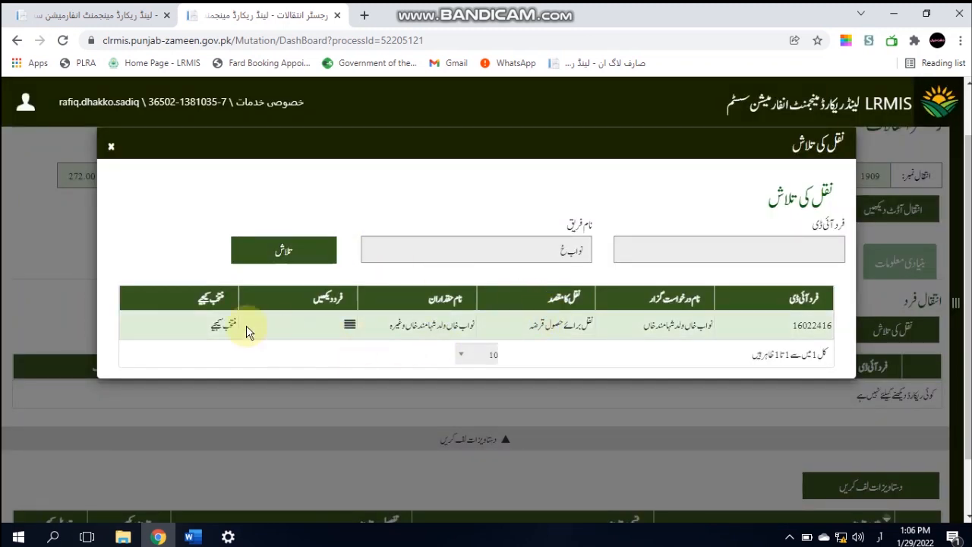
left_click(349, 328)
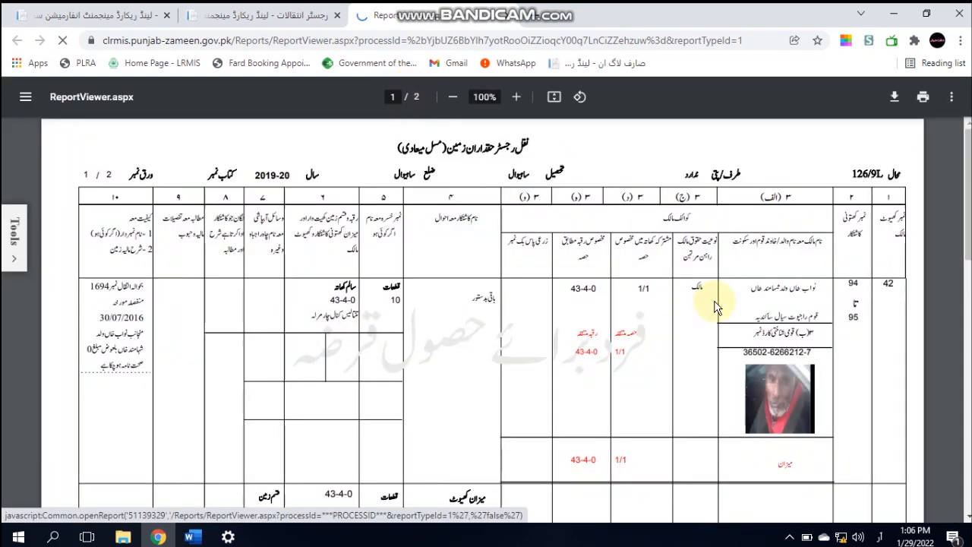
scroll(958, 304, "down", 4)
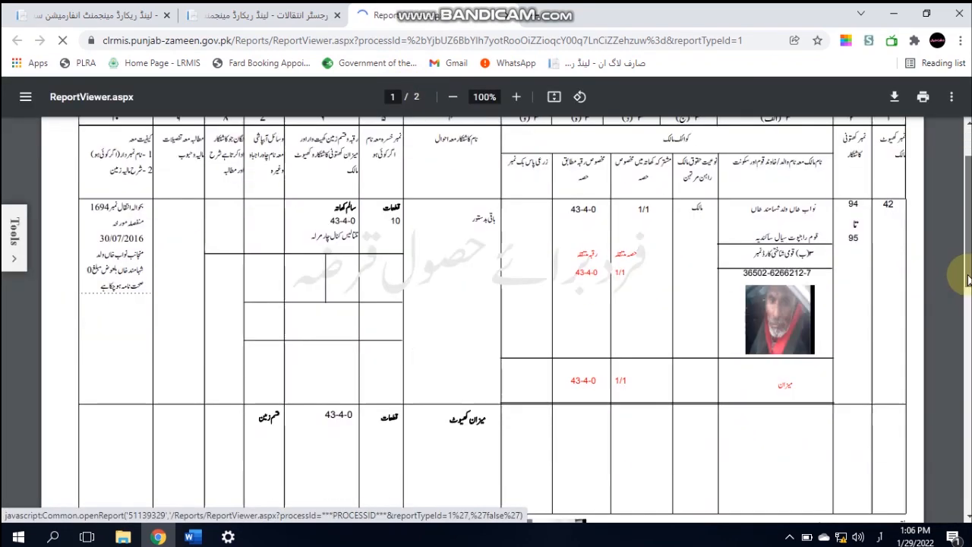
scroll(957, 328, "up", 4)
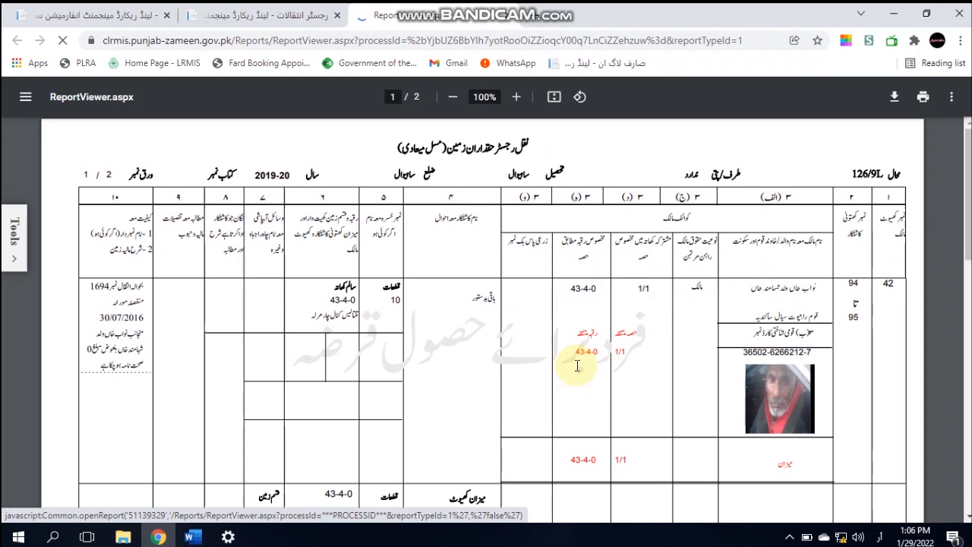
left_click(262, 13)
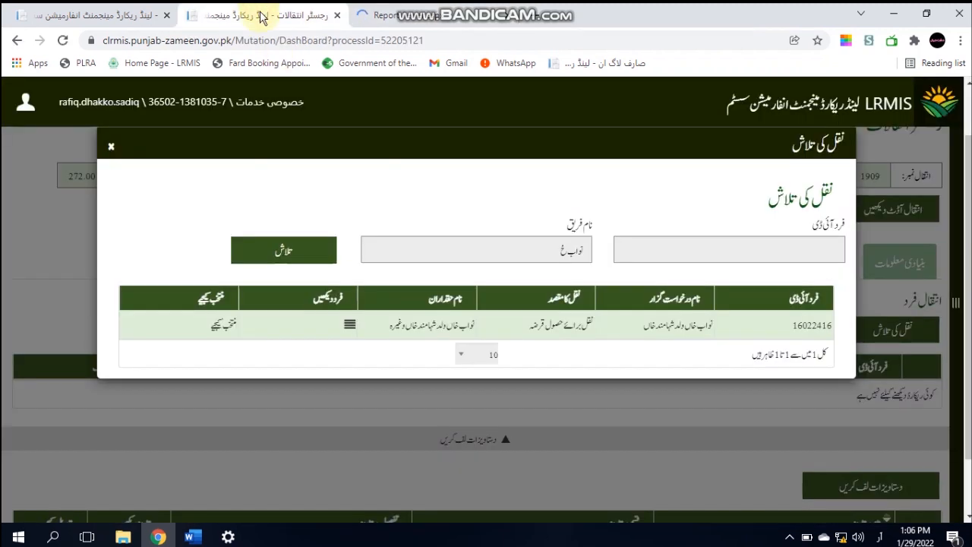
left_click(218, 324)
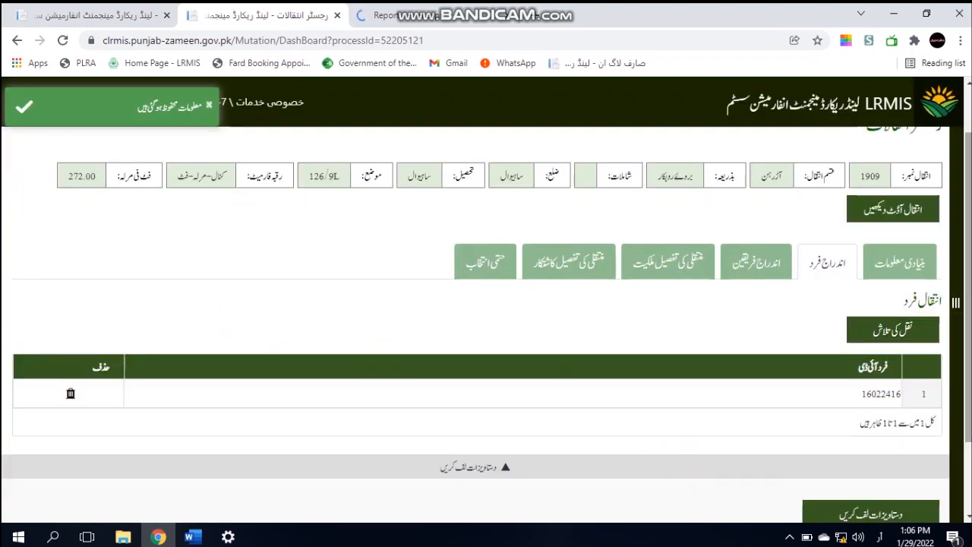
mouse_move(968, 304)
left_mouse_down()
mouse_move(968, 370)
mouse_move(968, 307)
left_mouse_up()
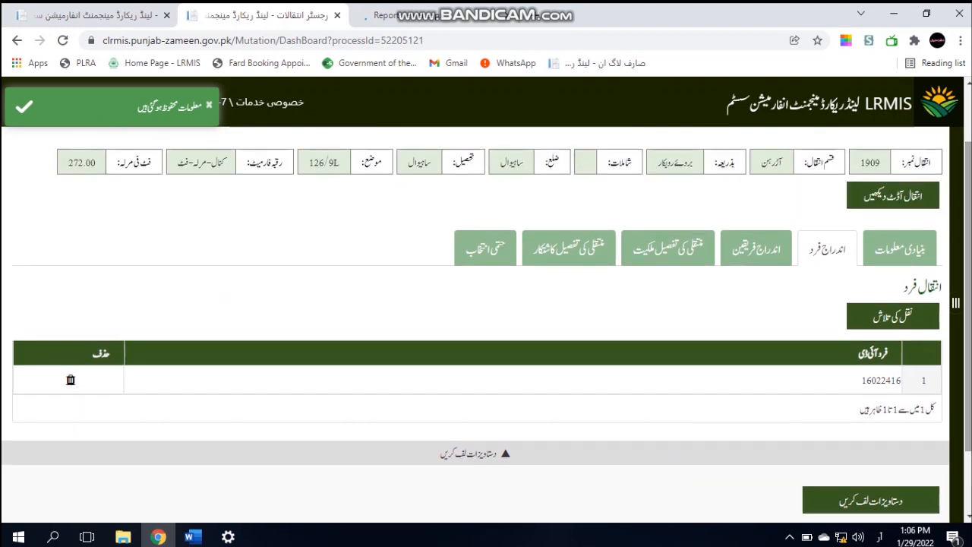
left_click(763, 259)
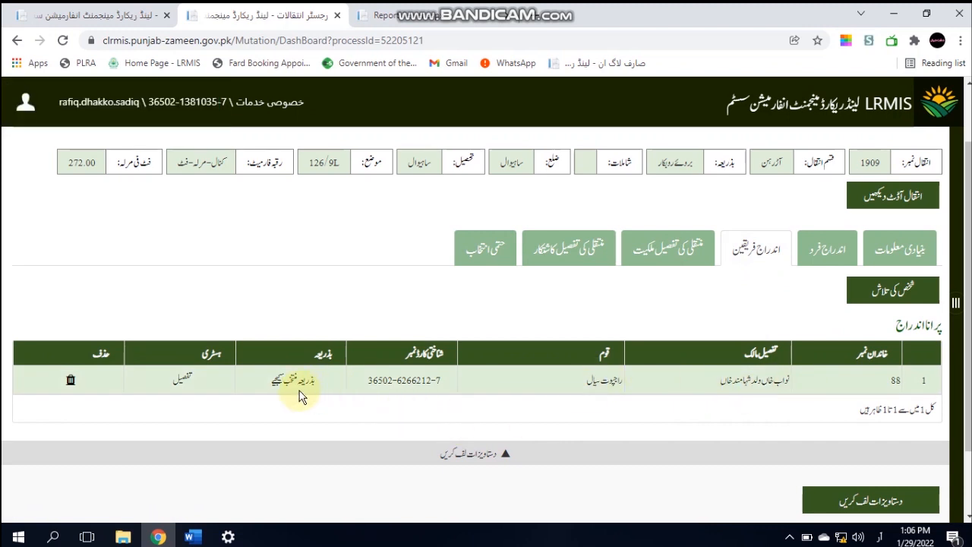
left_click(659, 260)
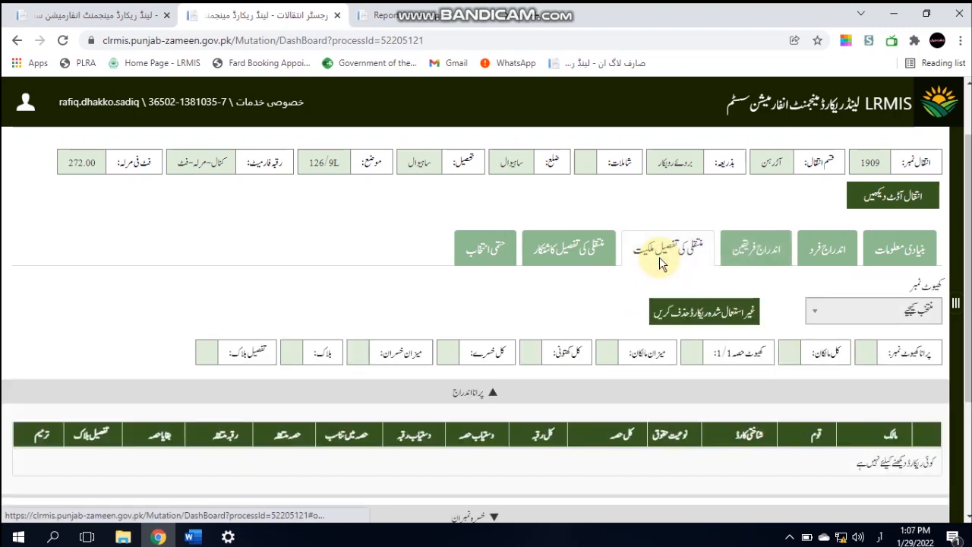
left_click(861, 313)
left_click(875, 358)
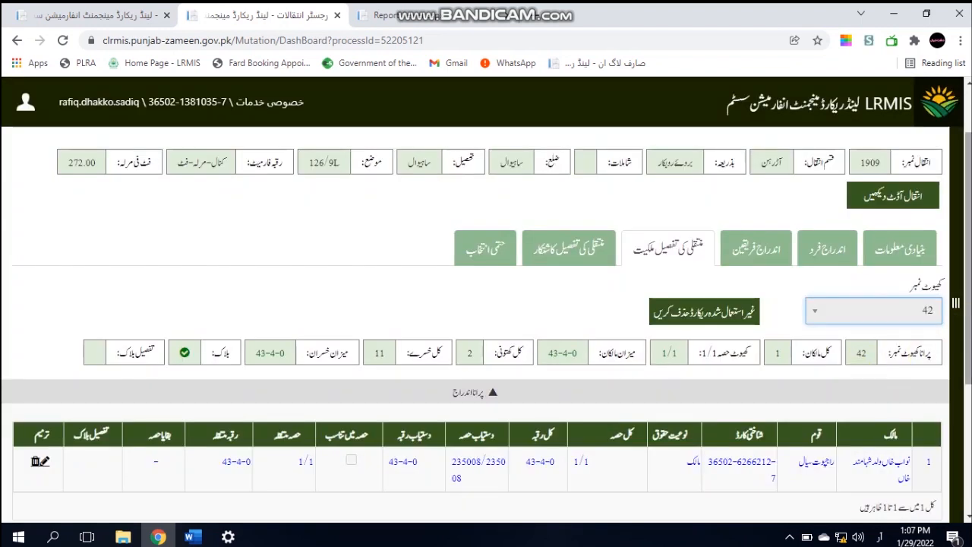
scroll(967, 372, "down", 1)
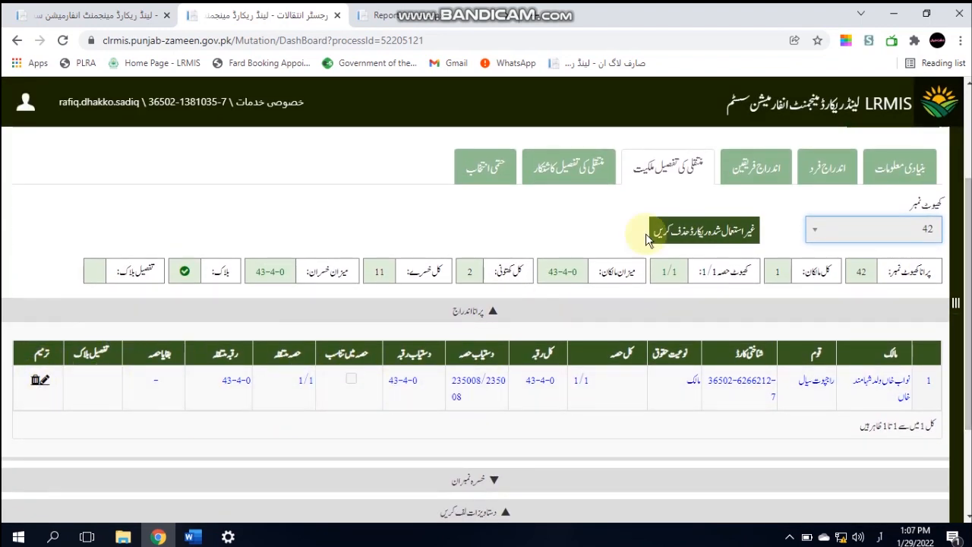
left_click(591, 169)
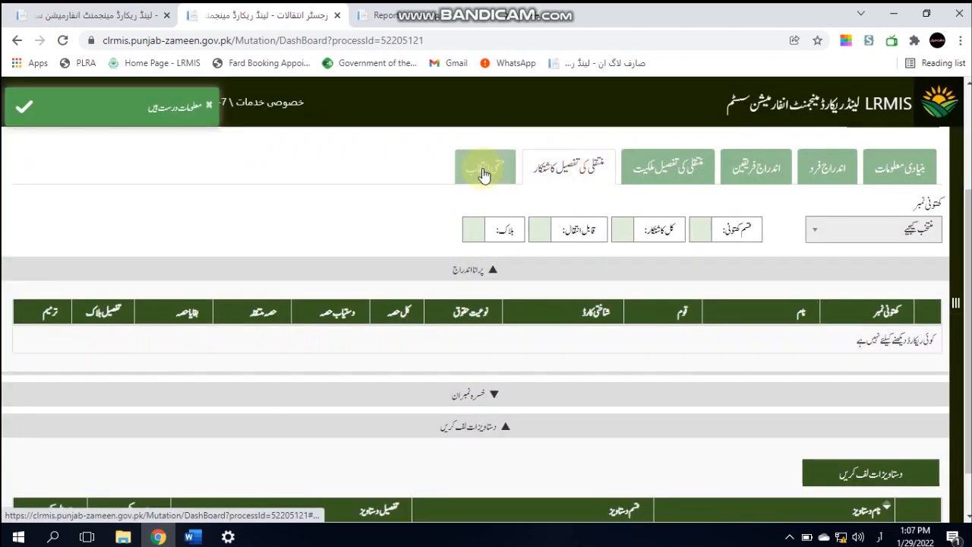
left_click(478, 172)
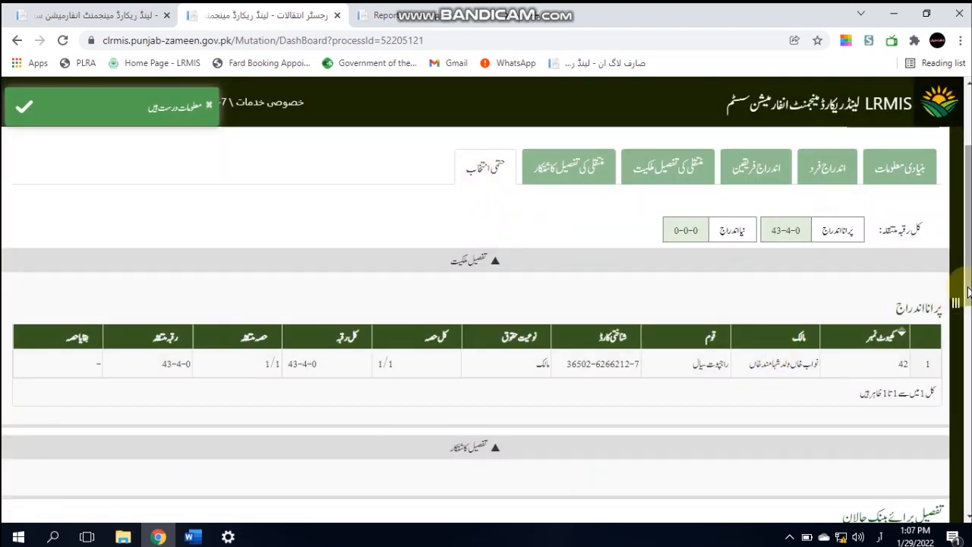
Save a land price of 960000 and review the fees of 300, 200 and 500 totalling 1000
mouse_move(968, 286)
left_mouse_down()
mouse_move(961, 321)
mouse_move(958, 283)
left_mouse_up()
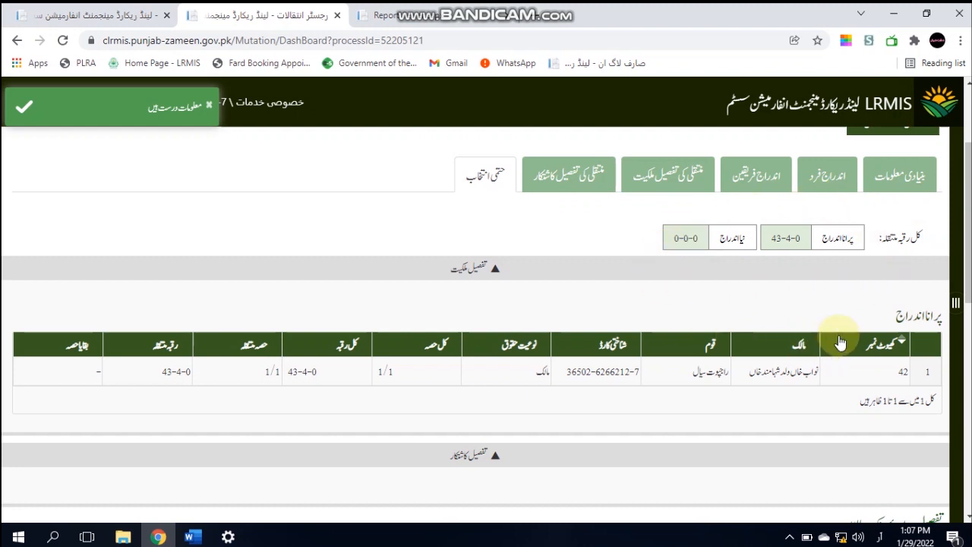
scroll(969, 389, "down", 5)
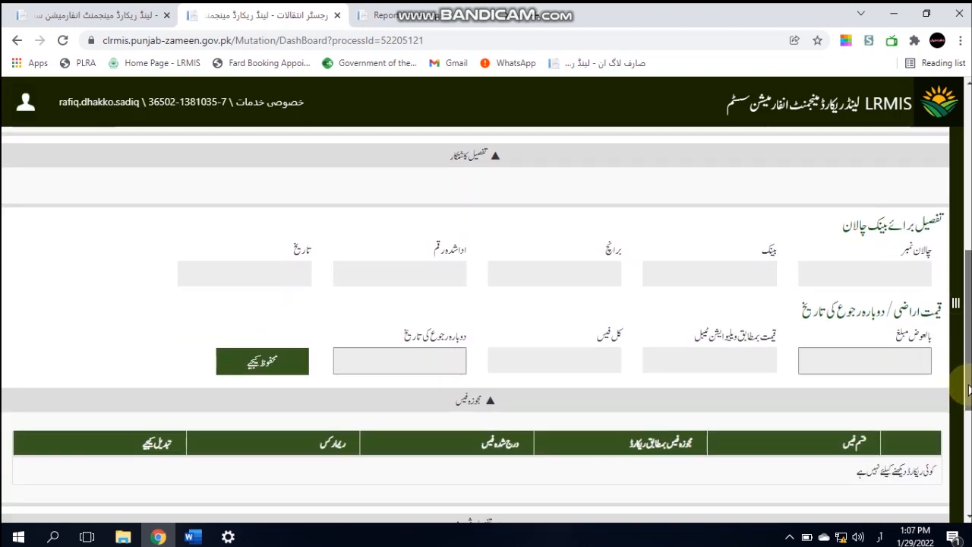
left_click(897, 358)
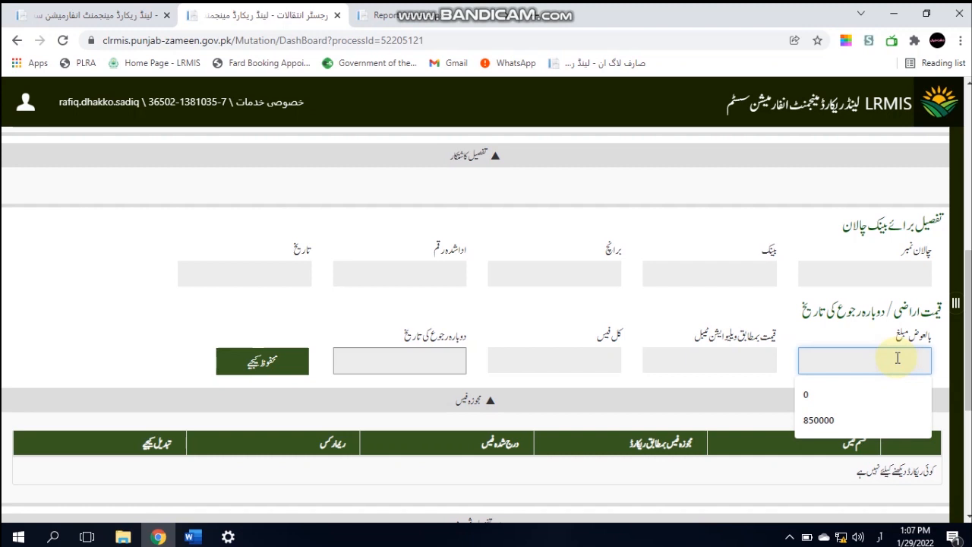
type("960000")
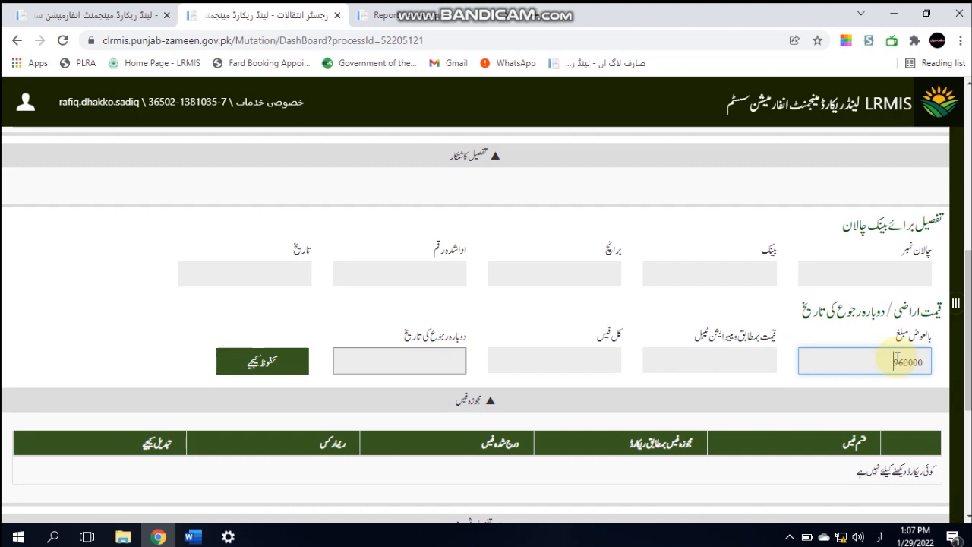
left_click(284, 357)
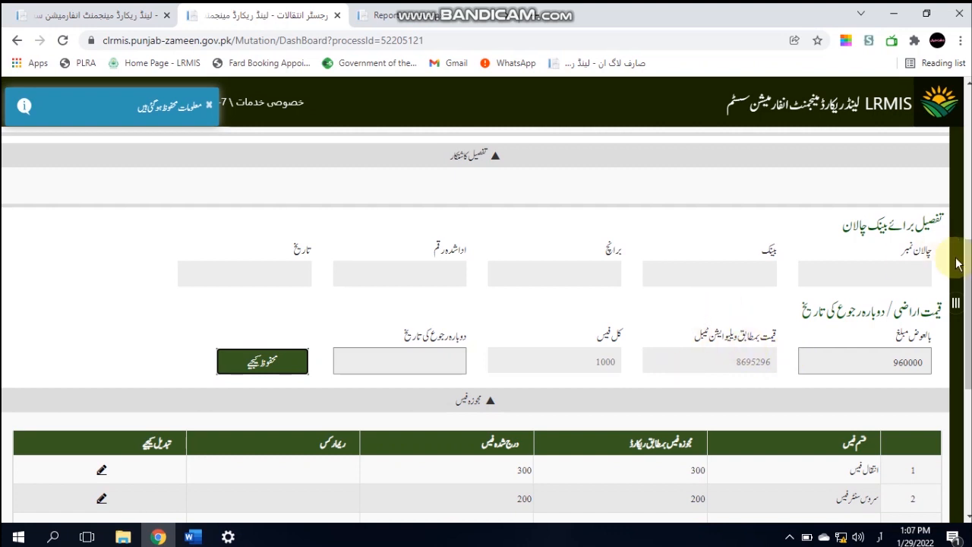
left_click_drag(957, 264, 941, 437)
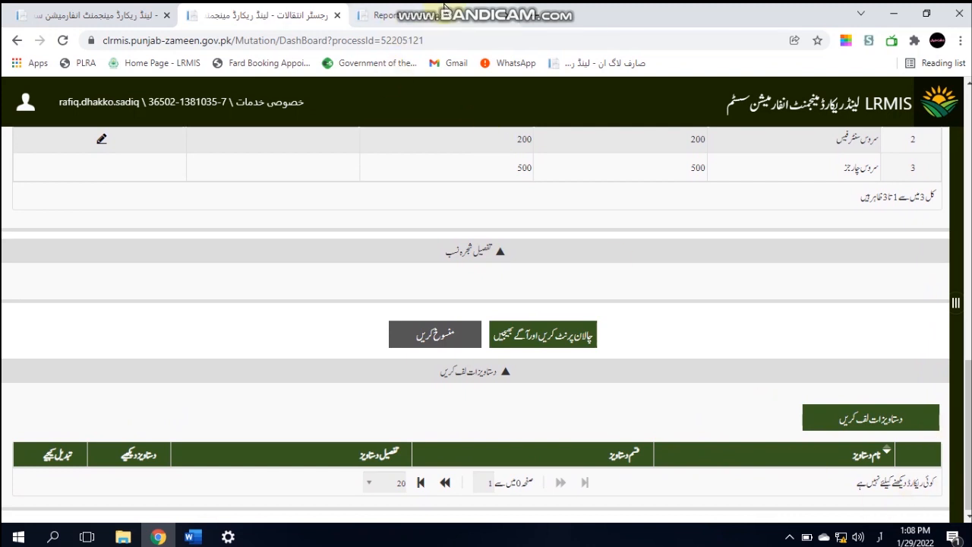
mouse_move(527, 7)
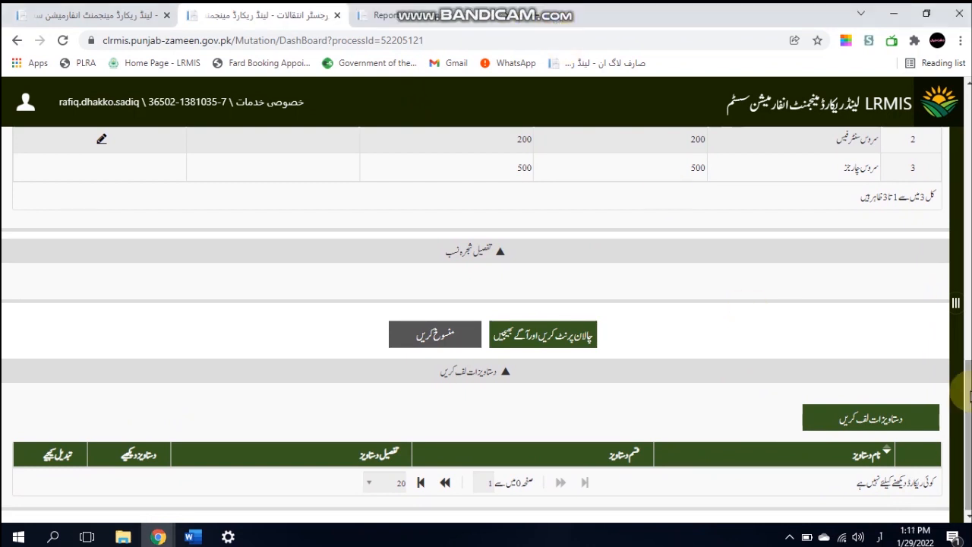
left_click_drag(968, 400, 953, 160)
left_click(877, 245)
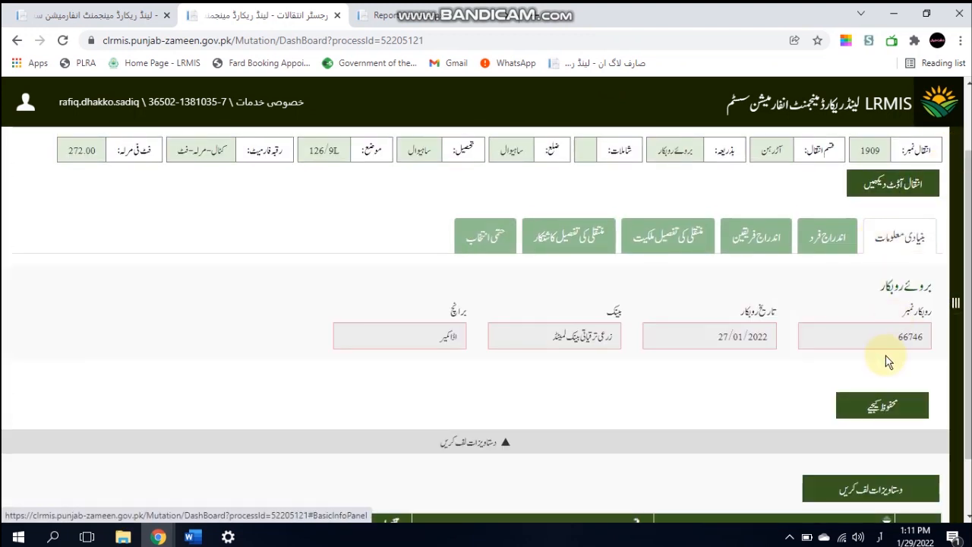
Try saving the basic information dated 27/01/2022, then check the network and VPN settings after the error
left_click(883, 410)
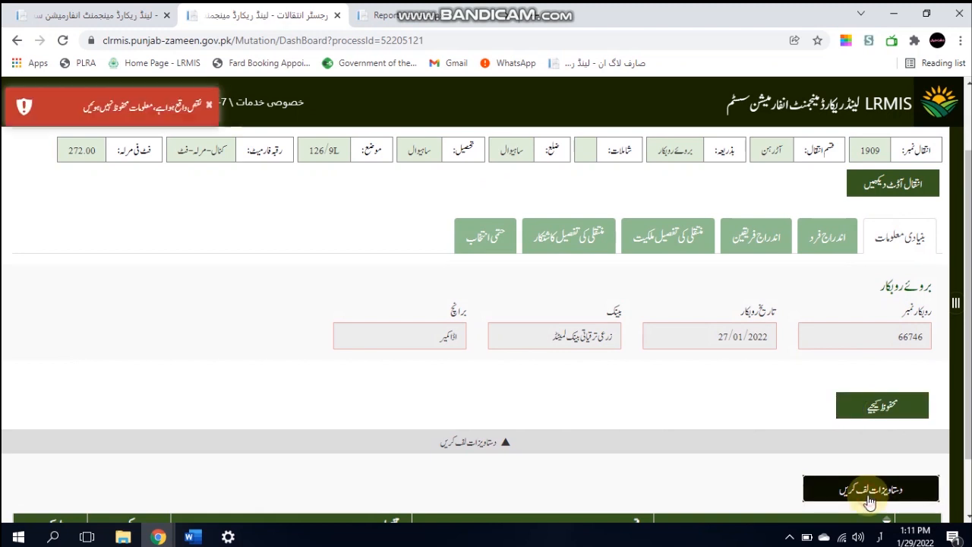
left_click(841, 537)
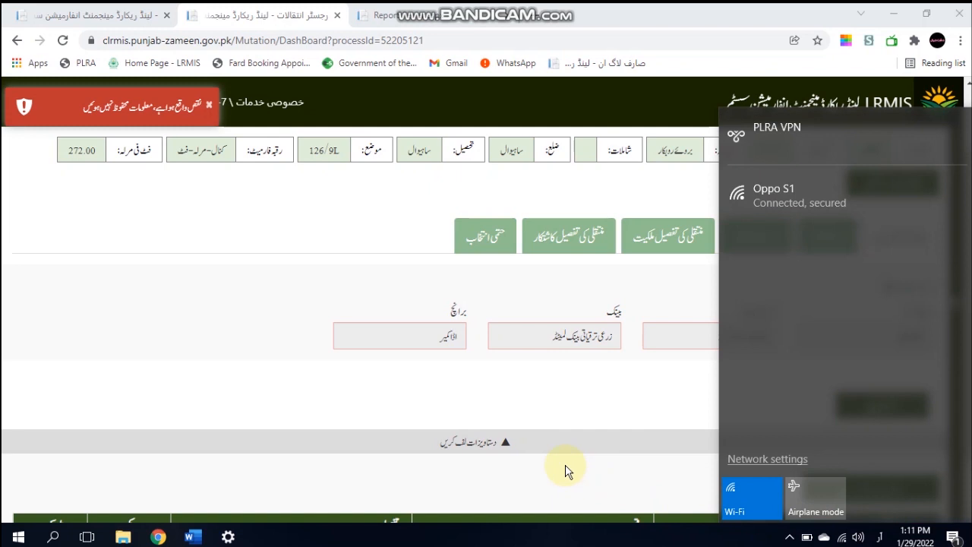
left_click(569, 469)
left_click(228, 537)
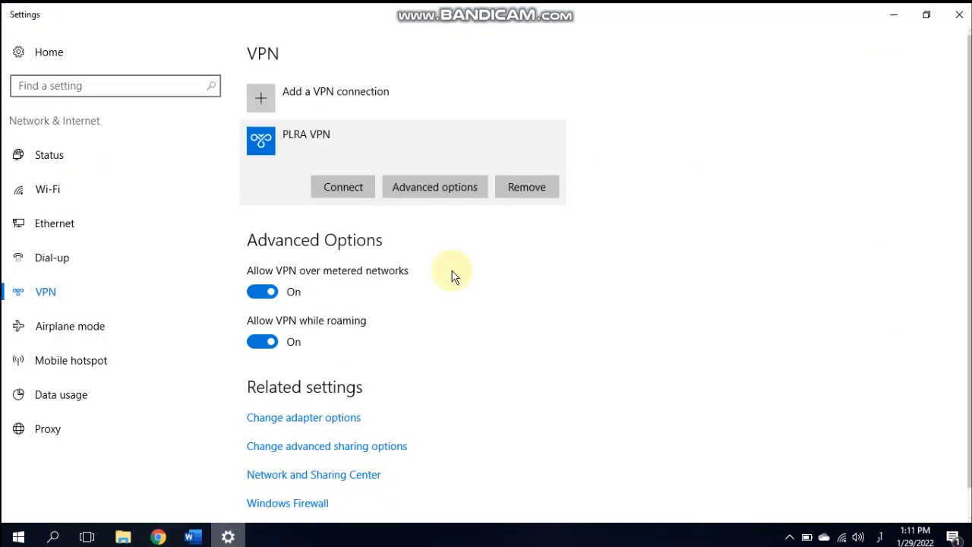
Connect the PLRA VPN, minimize Settings, and start attaching a document in LRMIS
left_click(342, 188)
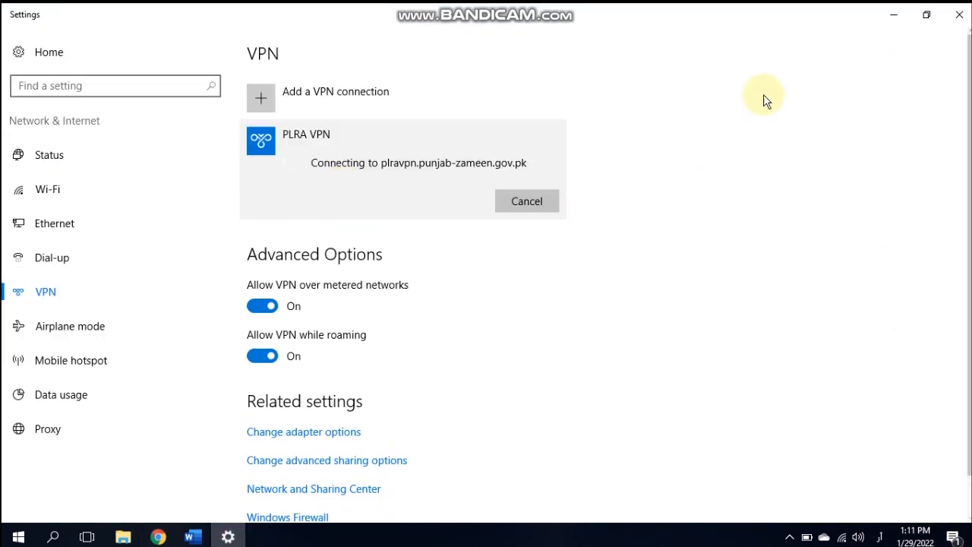
left_click(890, 17)
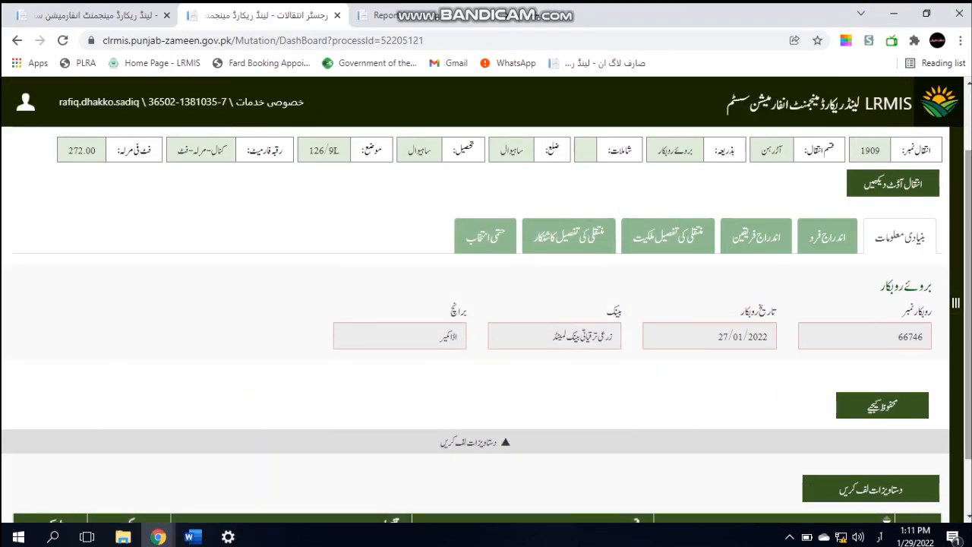
left_click(880, 491)
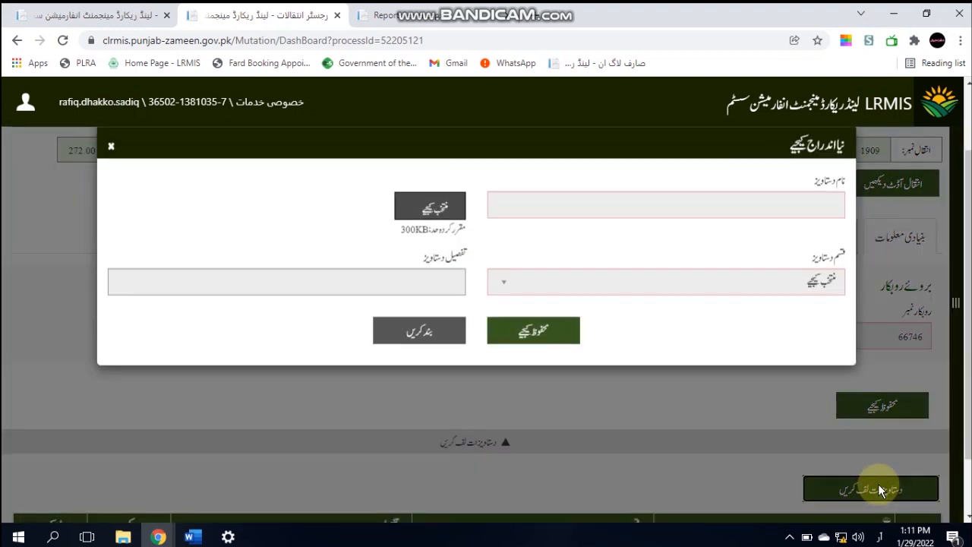
Attach the image WhatsApp Image 2022-01-29 at 1.11.07 PM.jpeg to the document entry
left_click(442, 212)
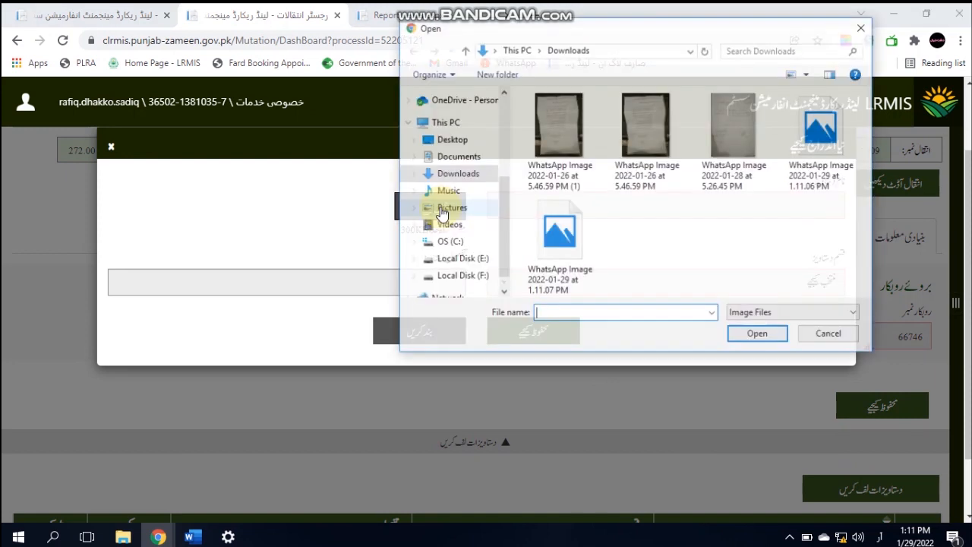
left_click(540, 163)
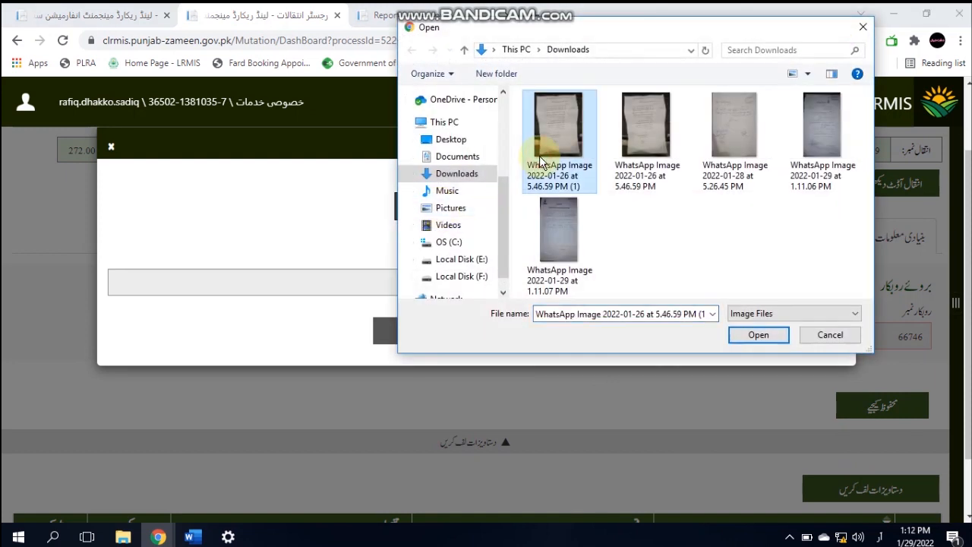
left_click(551, 242)
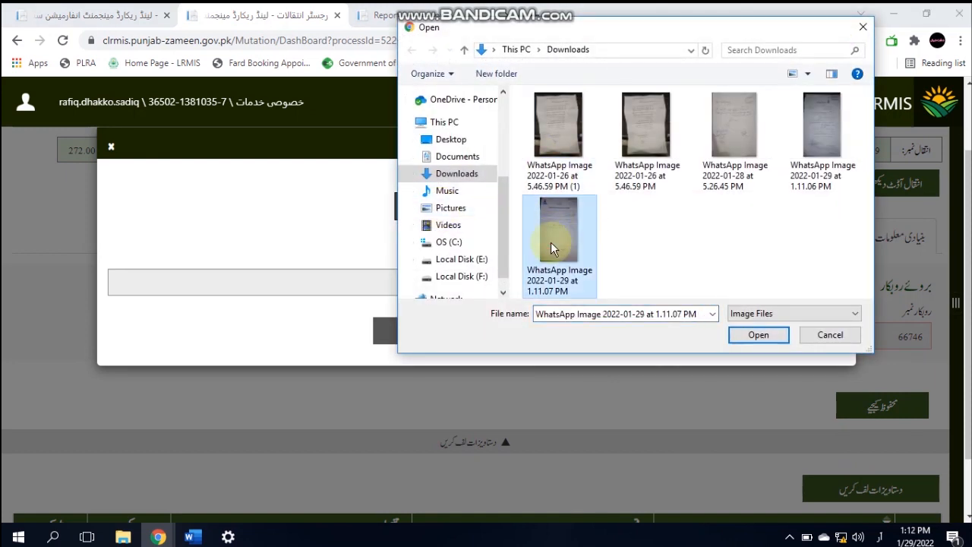
left_click(755, 334)
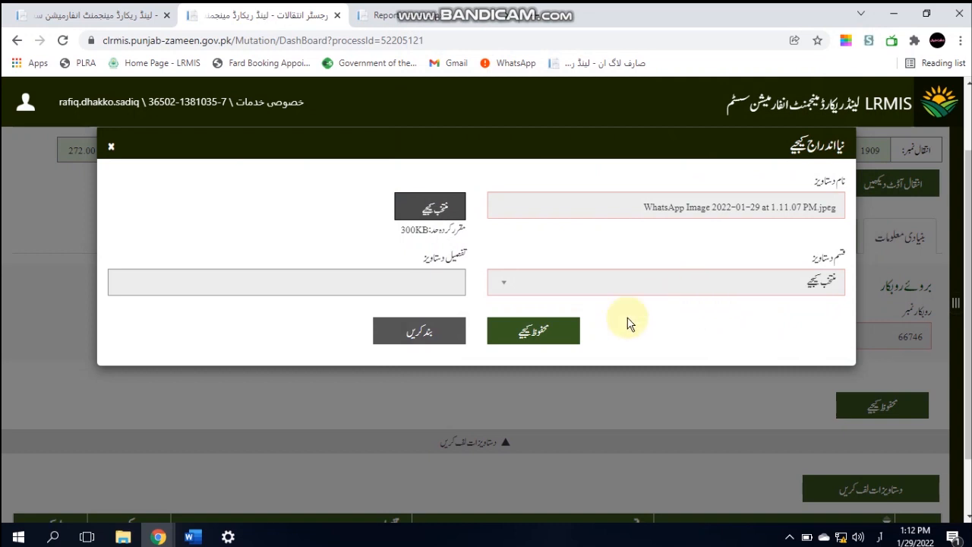
Set the document type to متفرق and save the document entry
left_click(631, 288)
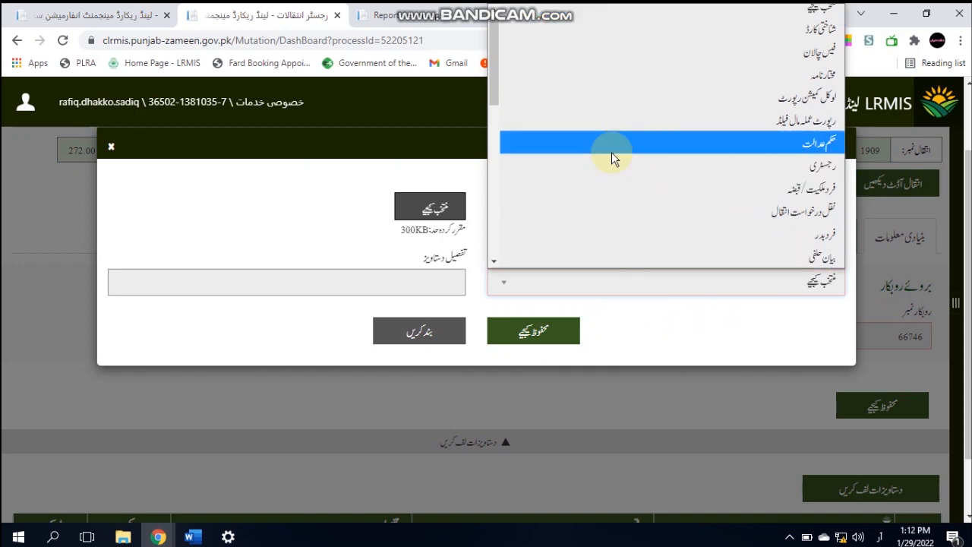
left_click_drag(497, 80, 506, 152)
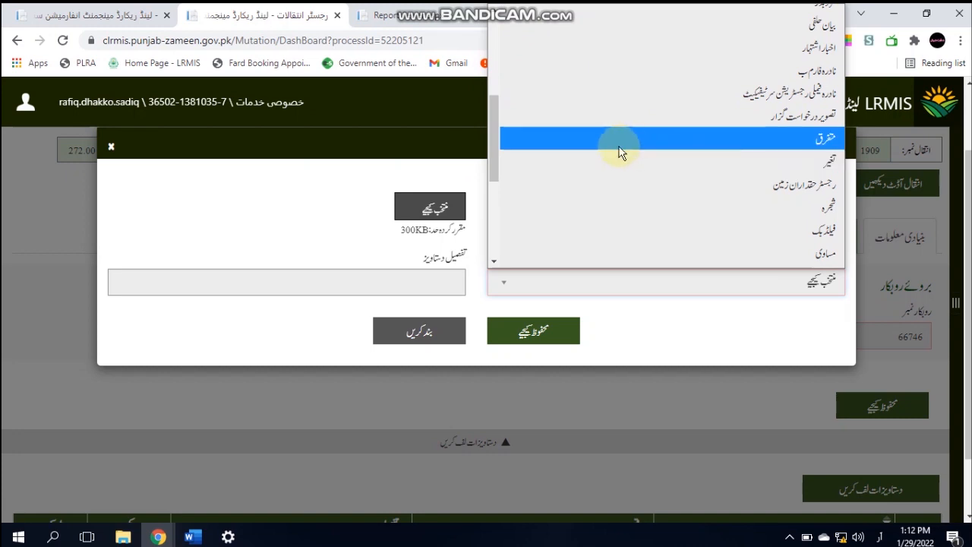
left_click(619, 149)
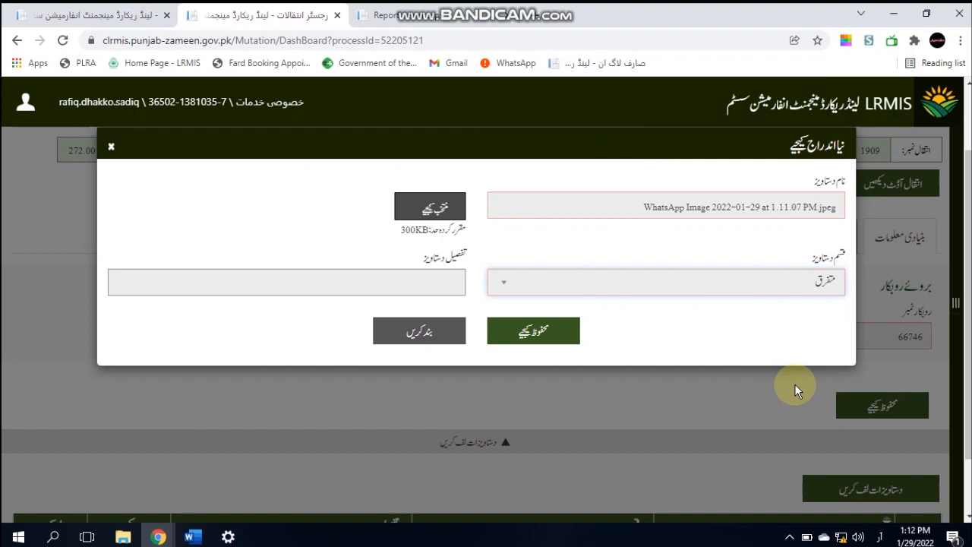
left_click(534, 331)
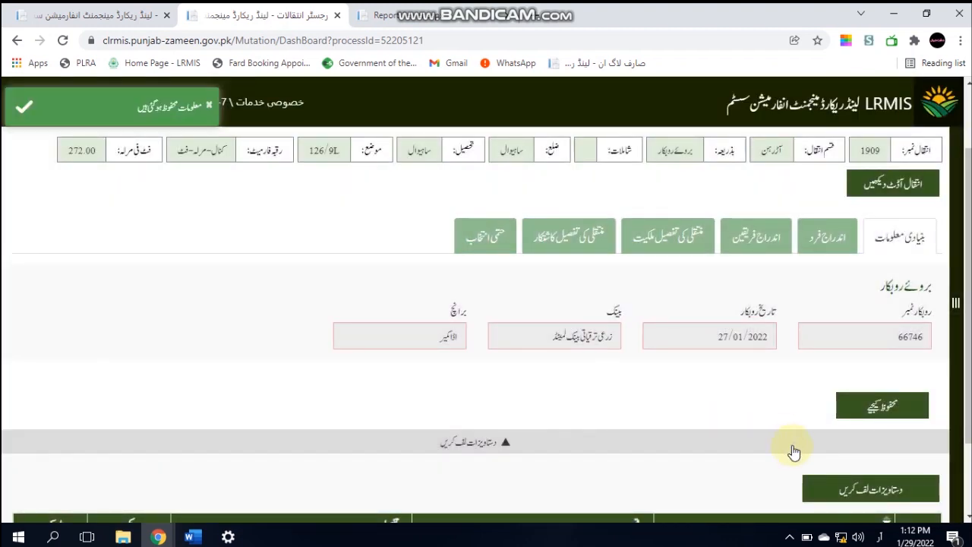
left_click(813, 486)
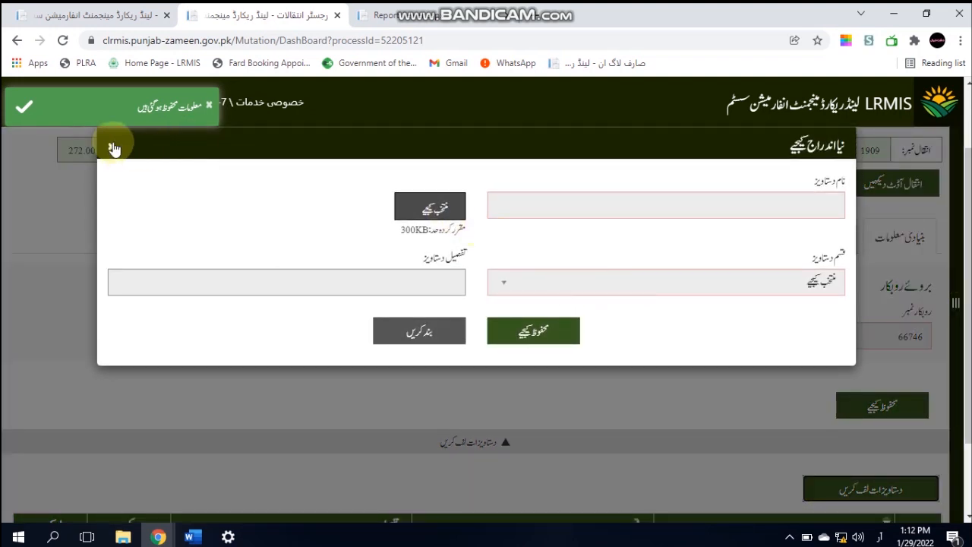
left_click(112, 148)
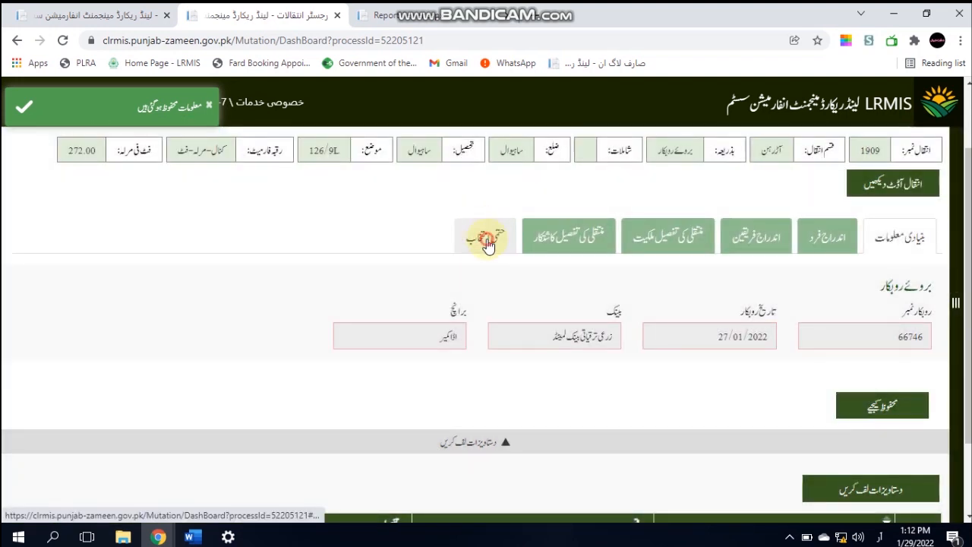
left_click(487, 243)
scroll(486, 304, "down", 3)
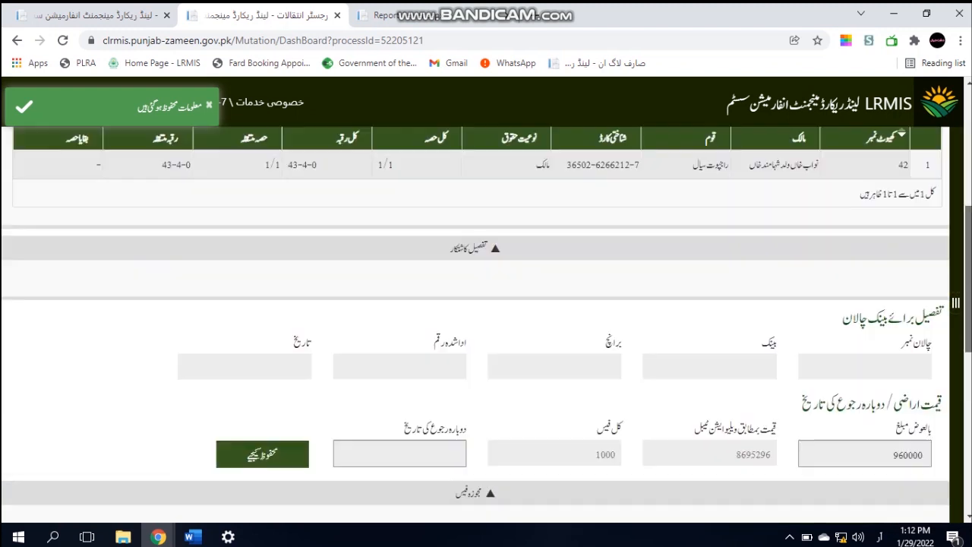
scroll(486, 304, "down", 6)
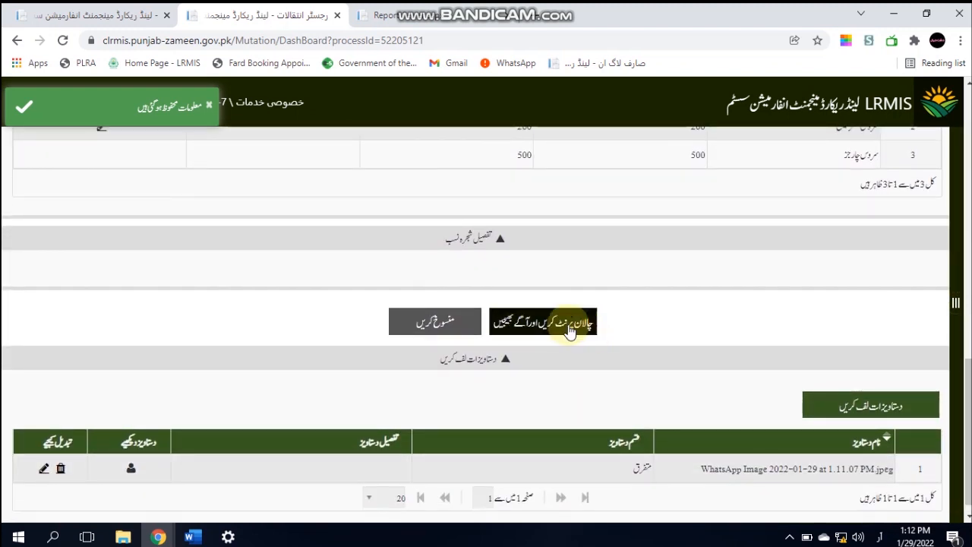
left_click(568, 332)
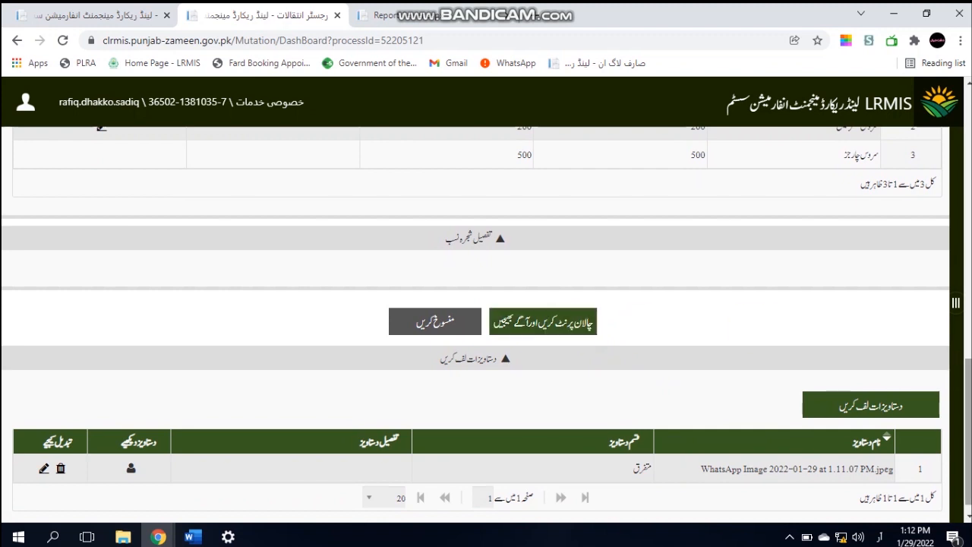
left_click_drag(968, 396, 963, 141)
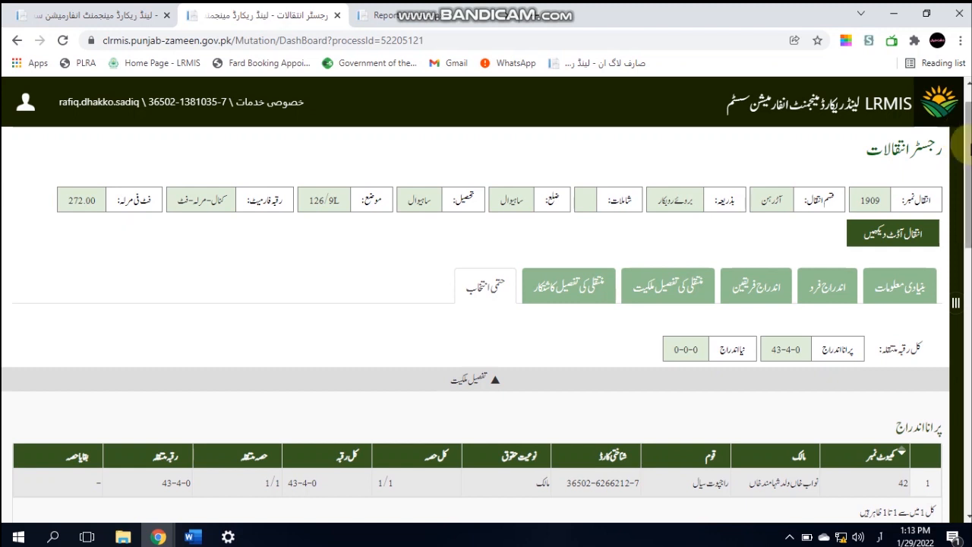
left_click(930, 112)
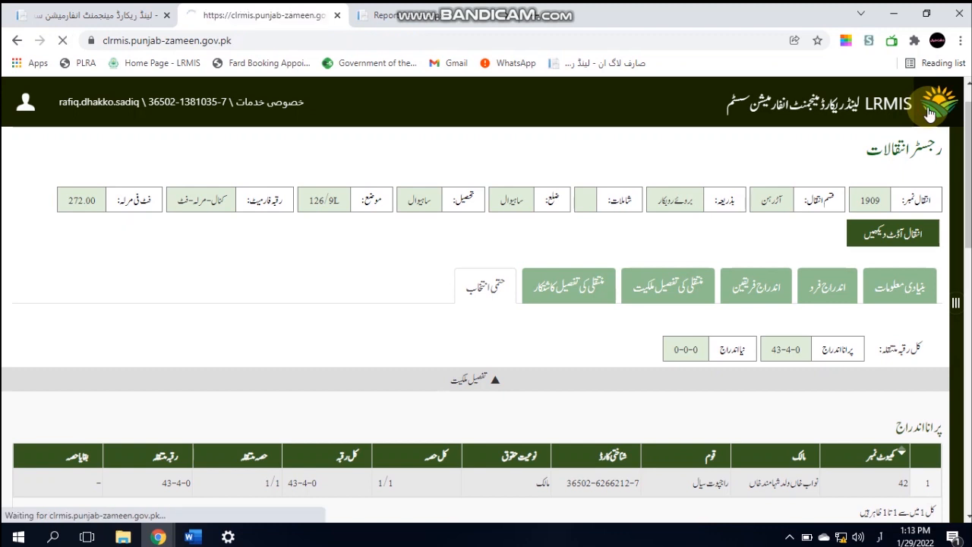
left_click(755, 177)
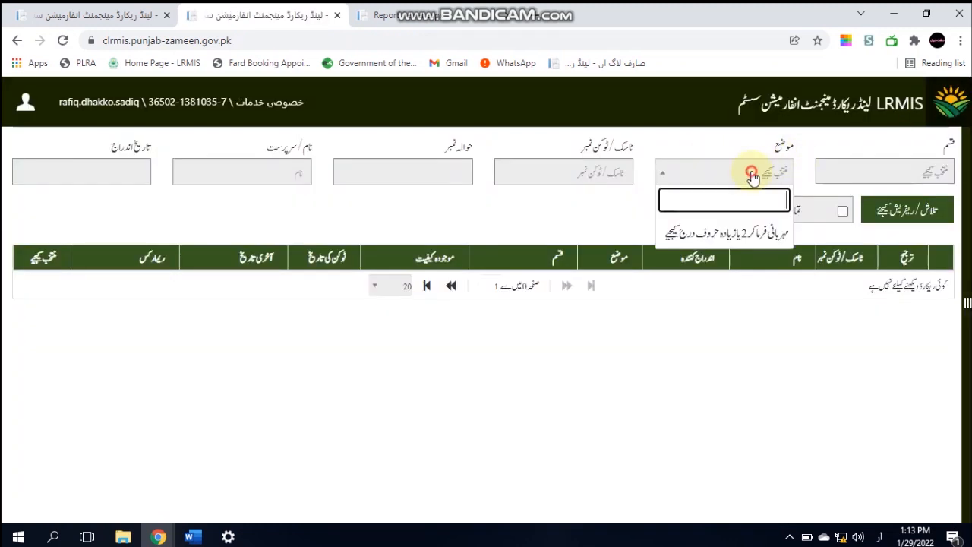
type("129")
key("Down")
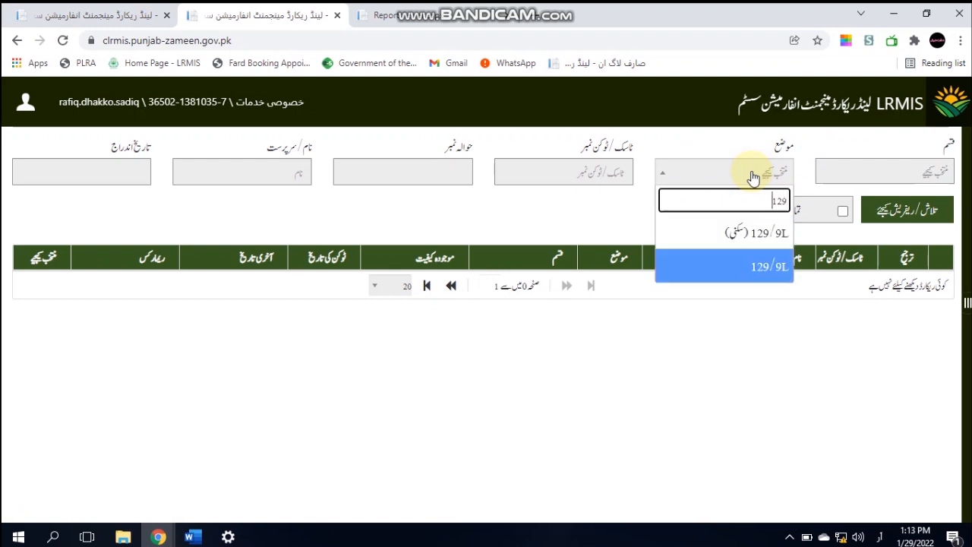
key("Return")
left_click(406, 177)
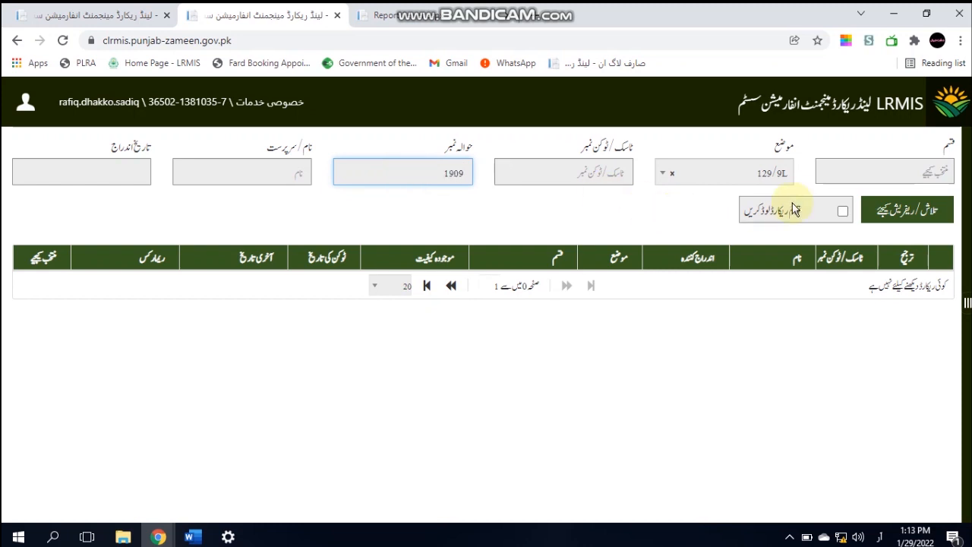
left_click(881, 209)
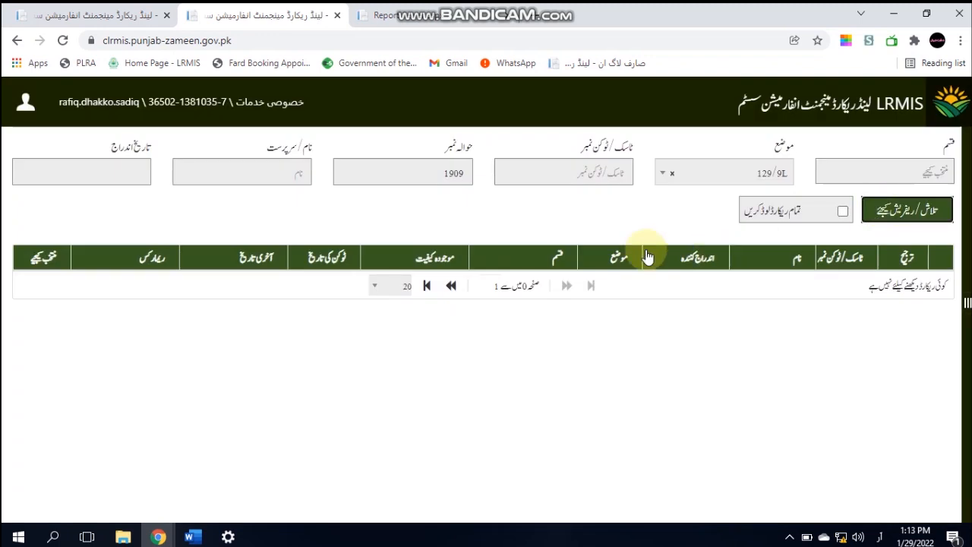
Clear the reference number and search by the owner's name instead
left_click(453, 173)
double_click(454, 173)
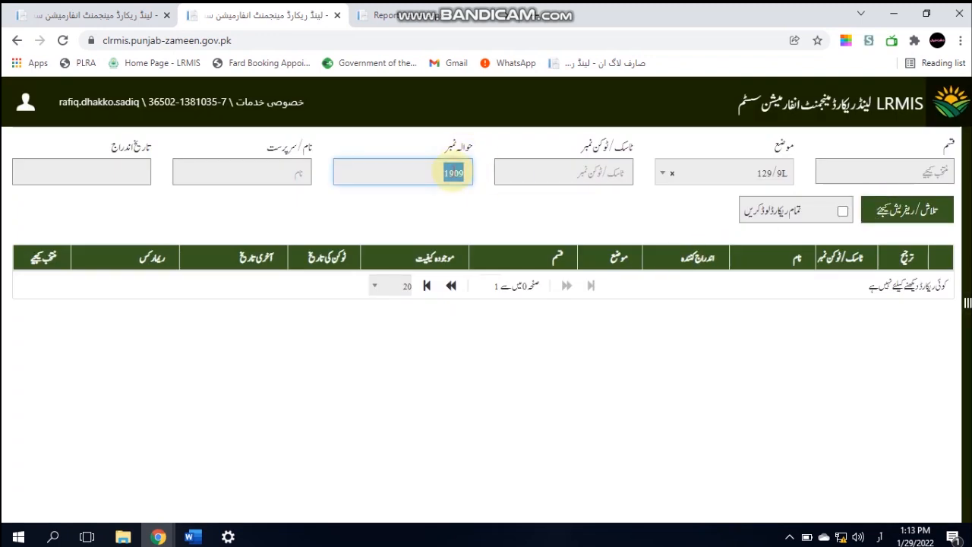
key("BackSpace")
left_click(239, 175)
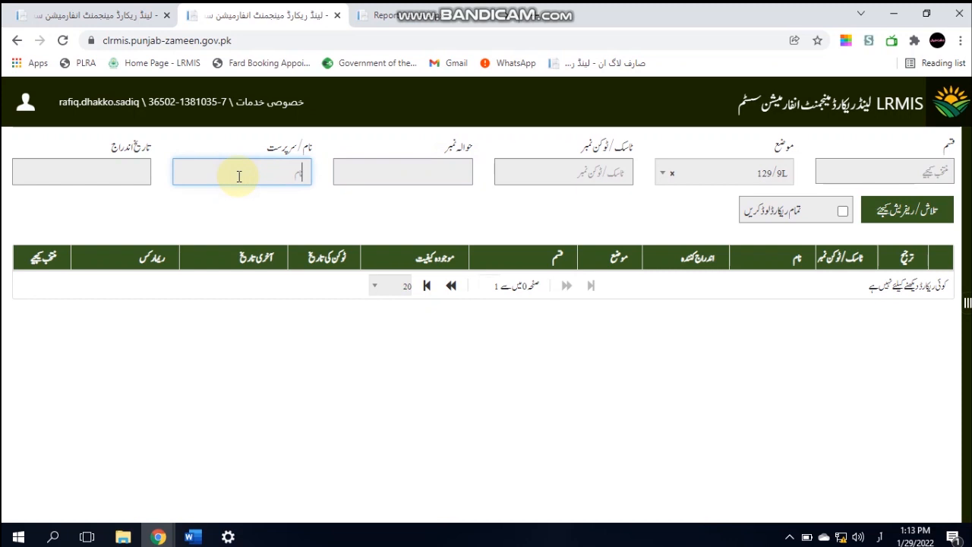
type("n")
type("ن")
type("واب")
left_click(903, 212)
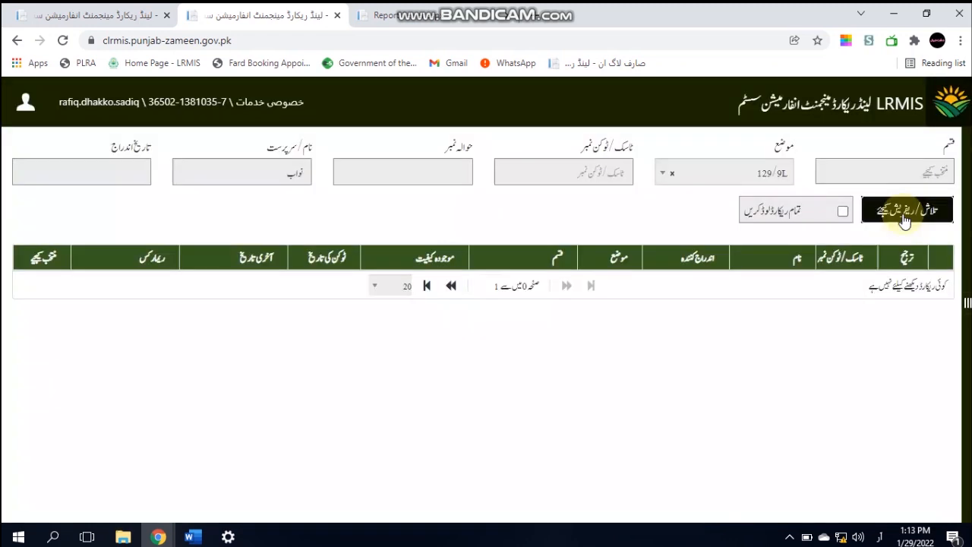
Narrow the search to record type انتقال in موضع 126/9L
left_click(900, 171)
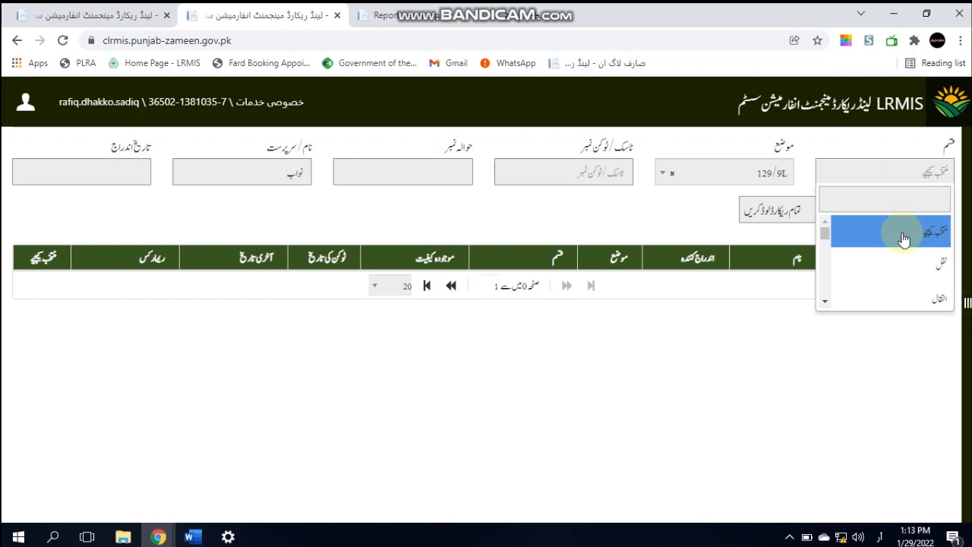
left_click(898, 294)
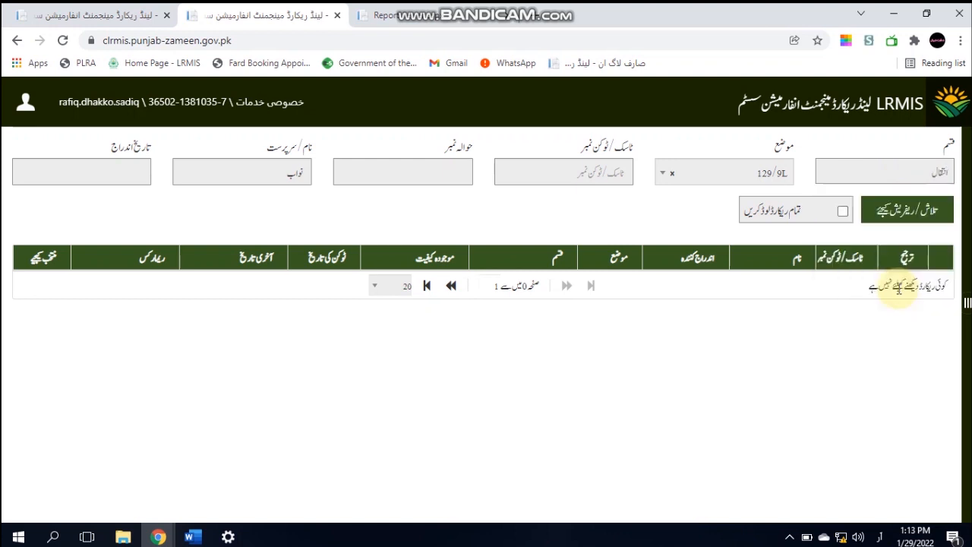
left_click(885, 203)
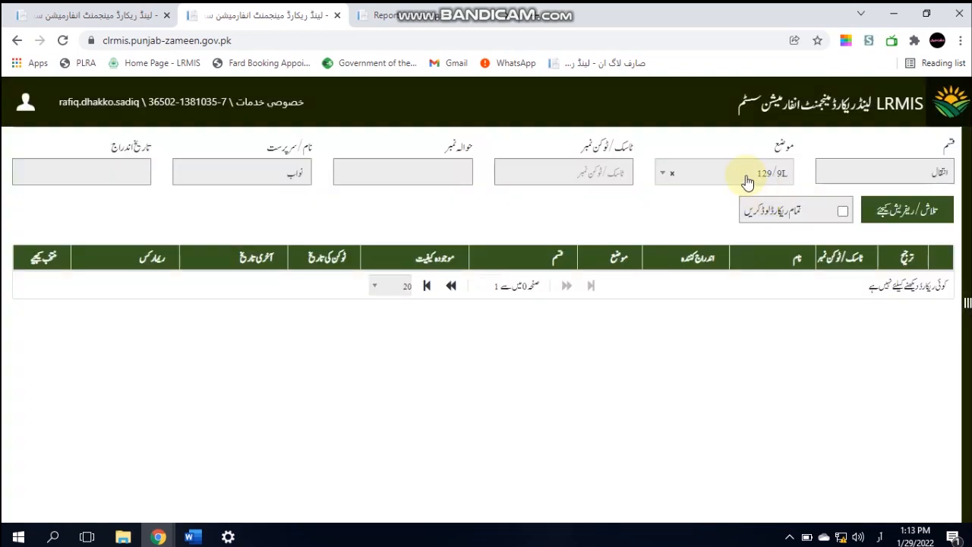
left_click(747, 177)
type("126")
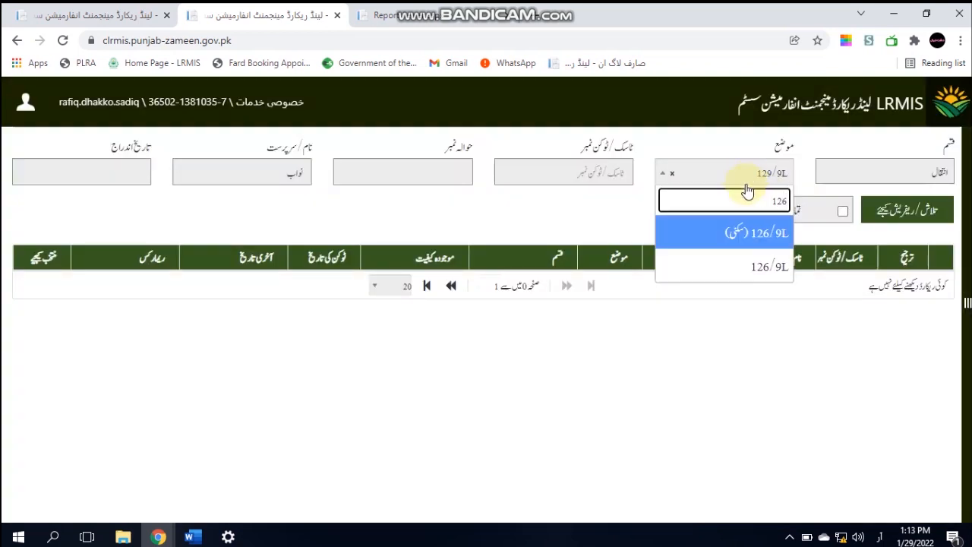
left_click(759, 265)
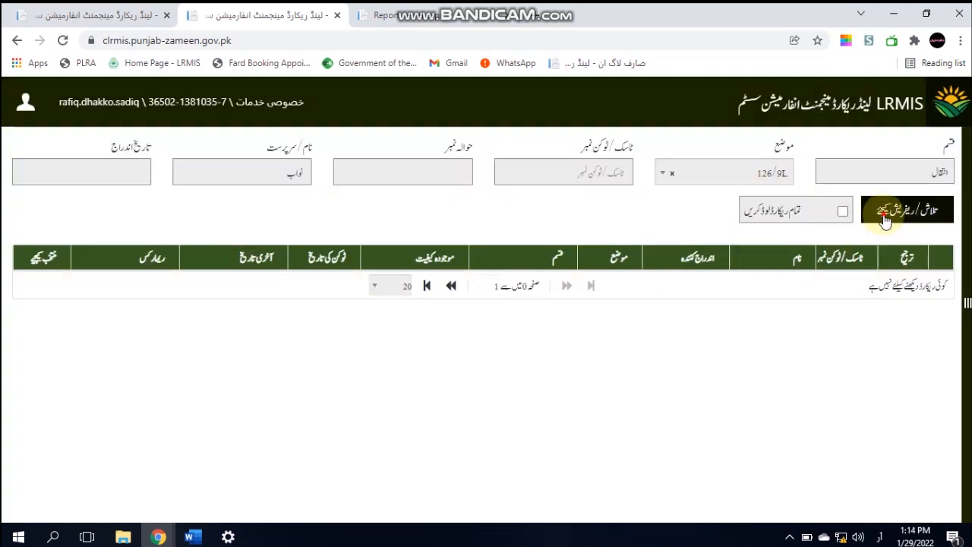
left_click(885, 219)
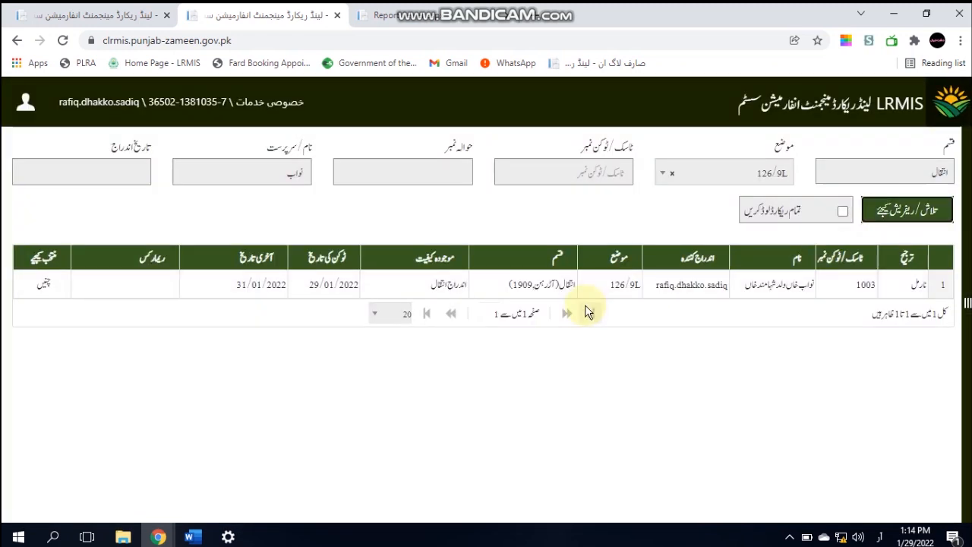
left_click(44, 285)
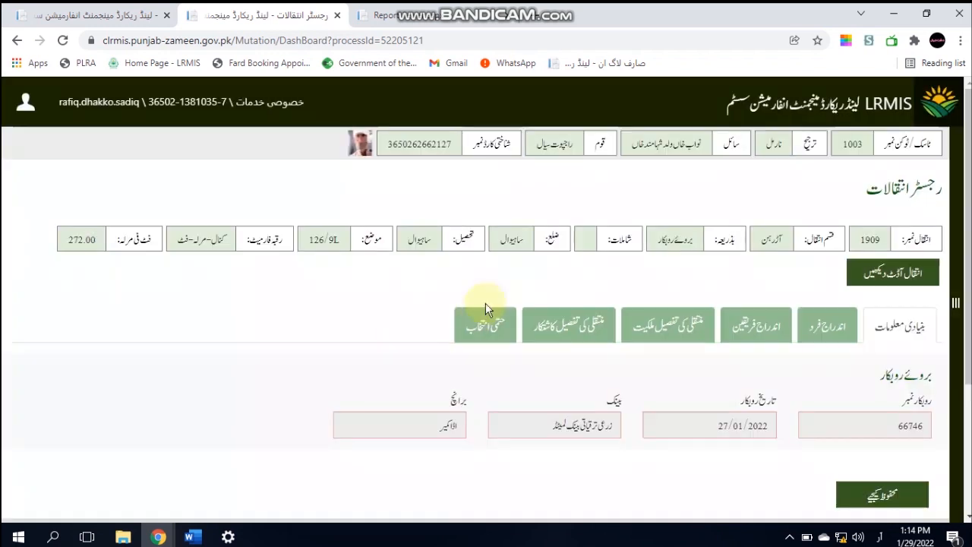
left_click(483, 324)
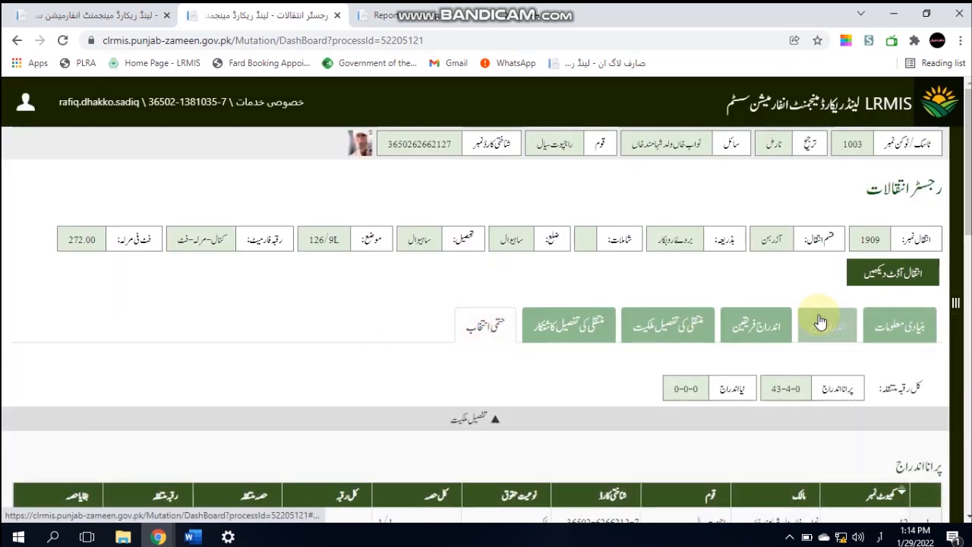
scroll(969, 283, "down", 2)
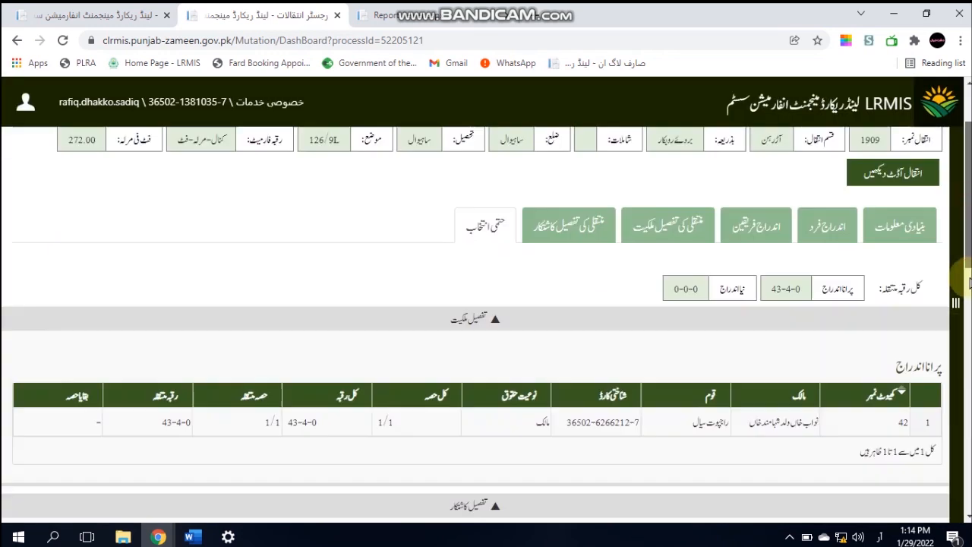
scroll(969, 283, "down", 10)
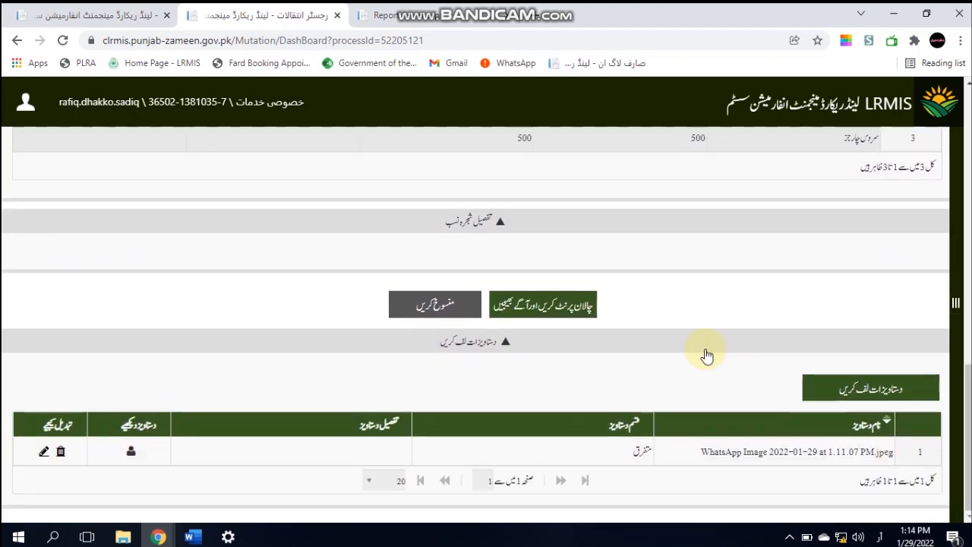
left_click(575, 307)
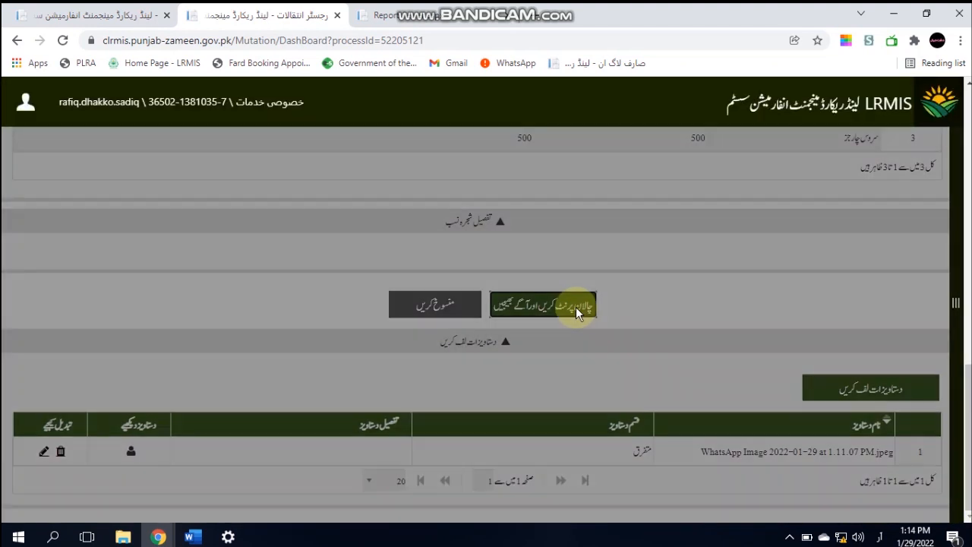
Save the remark 'انتقال آڑرہن' to generate Challan Form No.32-A
left_click(684, 209)
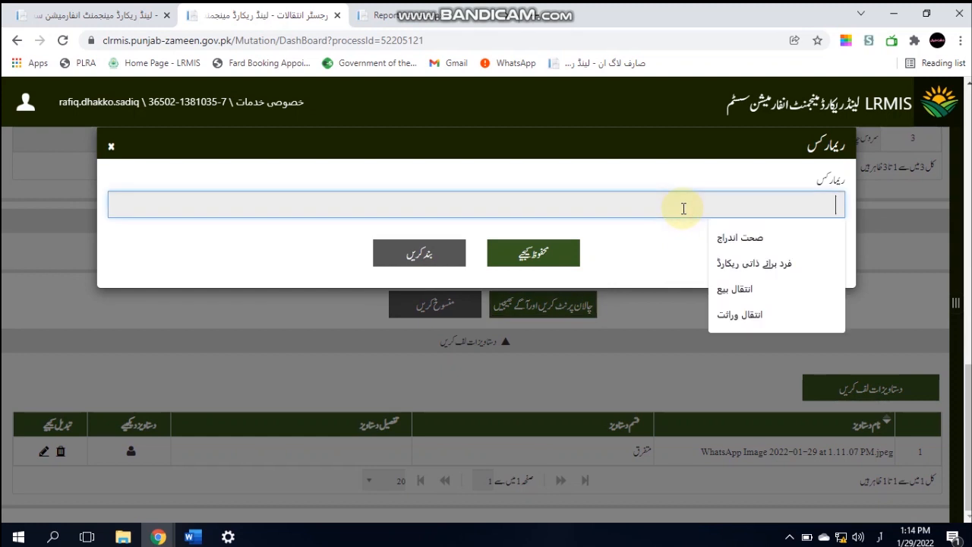
type("انتقال")
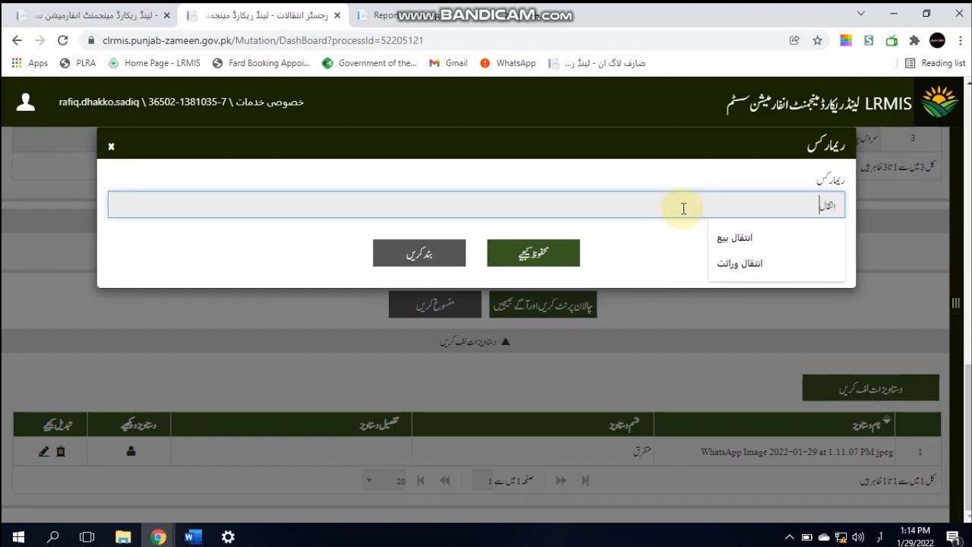
type(" آڑرہن")
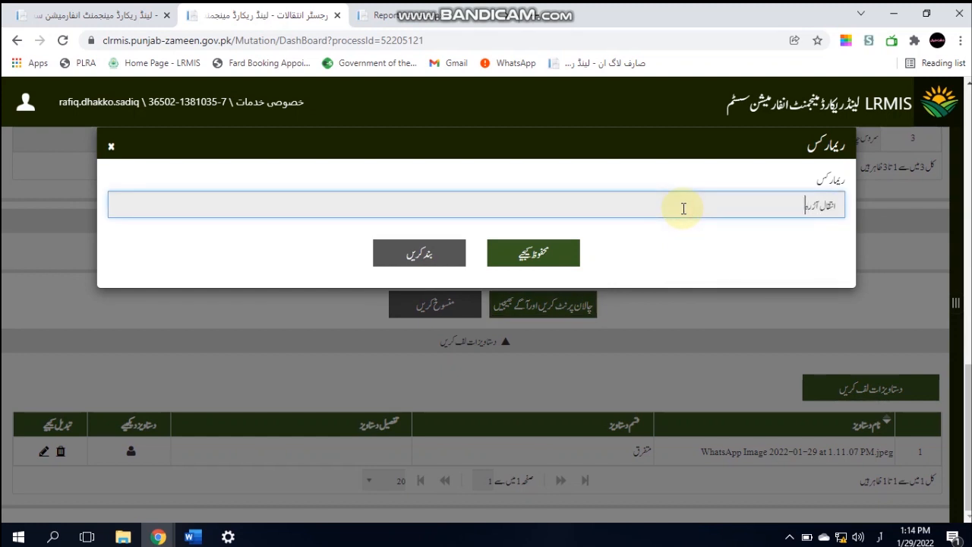
left_click(565, 261)
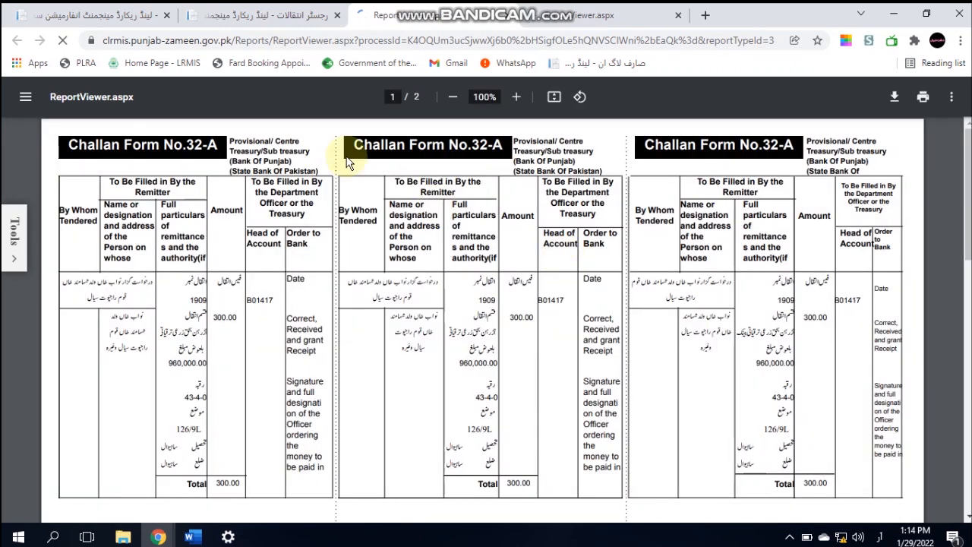
left_click(279, 25)
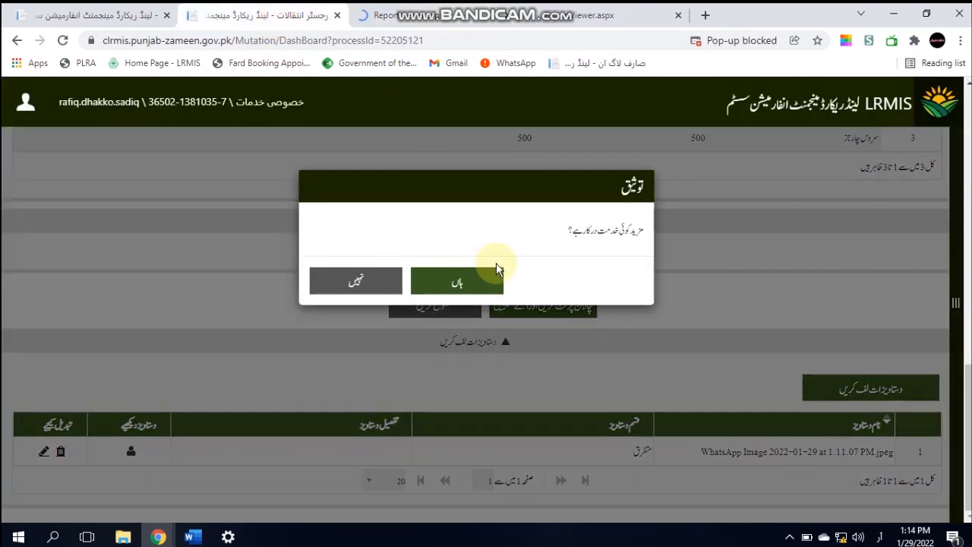
left_click(381, 280)
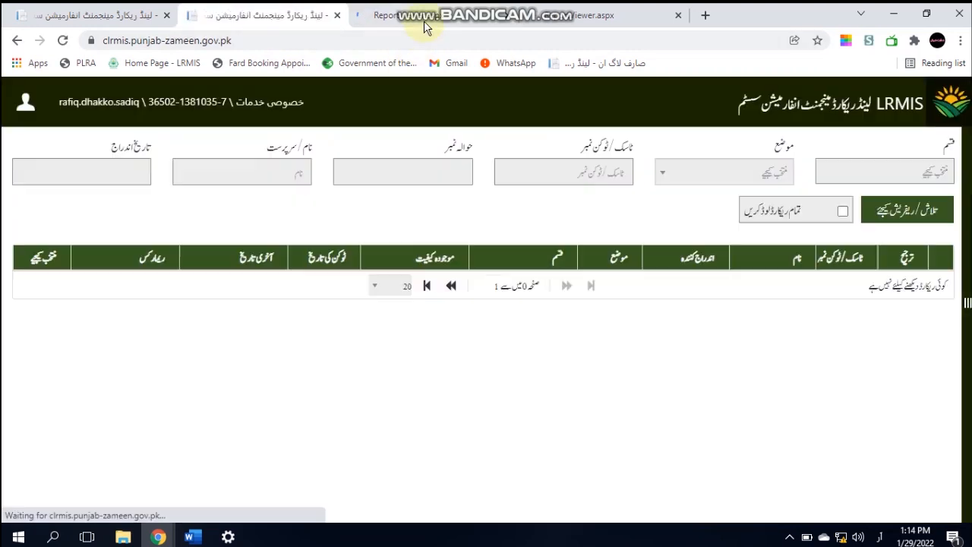
left_click(424, 20)
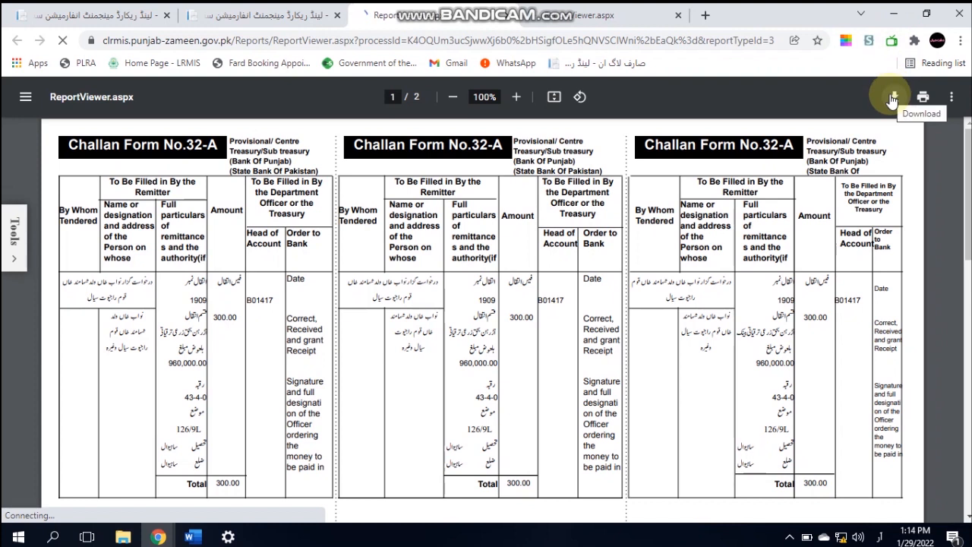
left_click(894, 99)
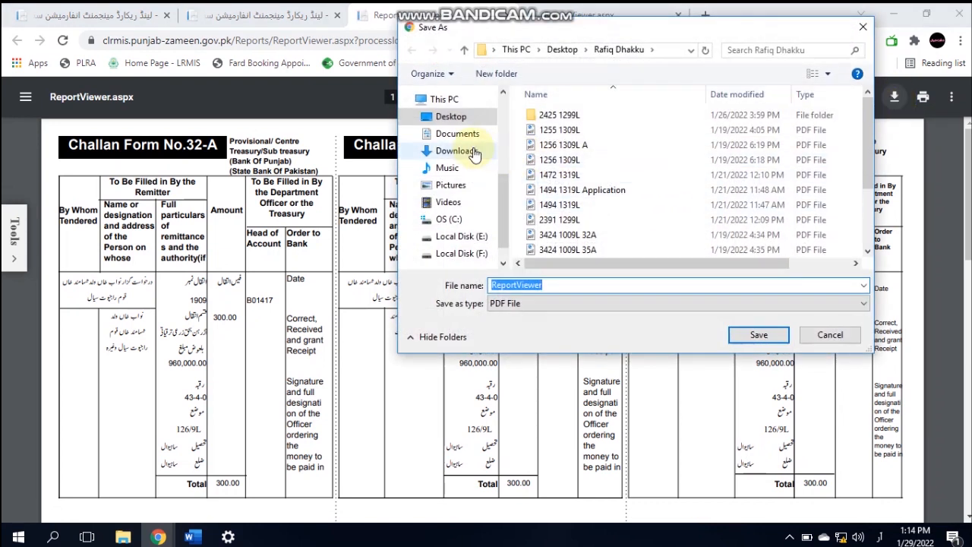
left_click(448, 116)
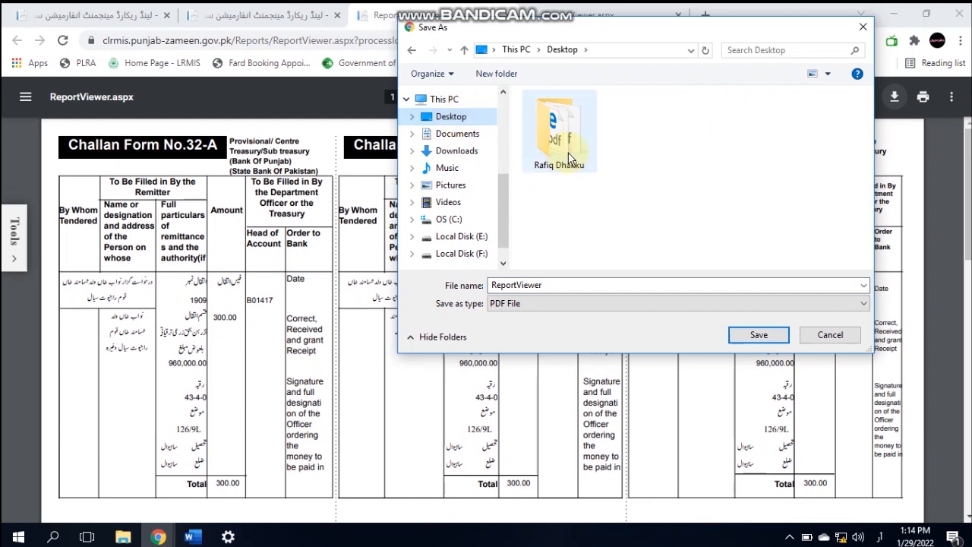
double_click(569, 158)
double_click(562, 285)
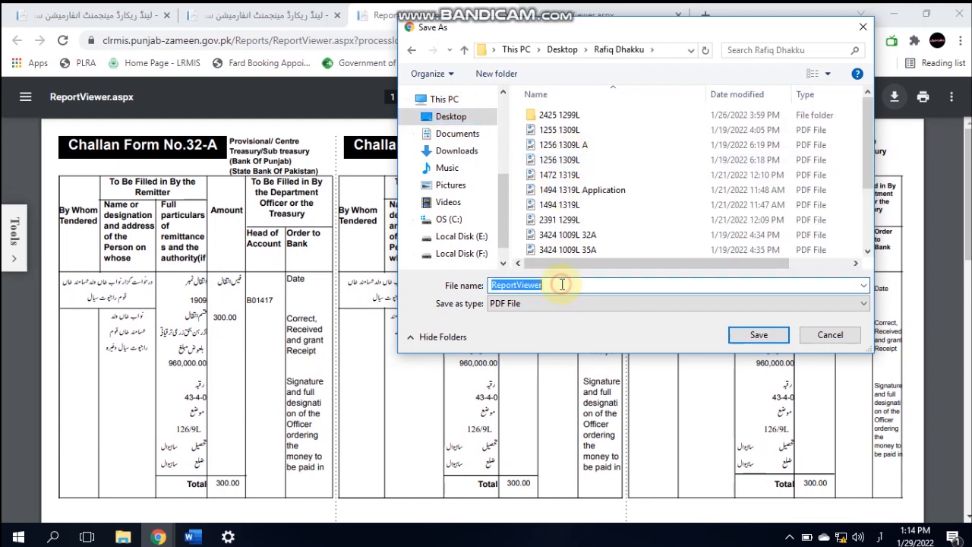
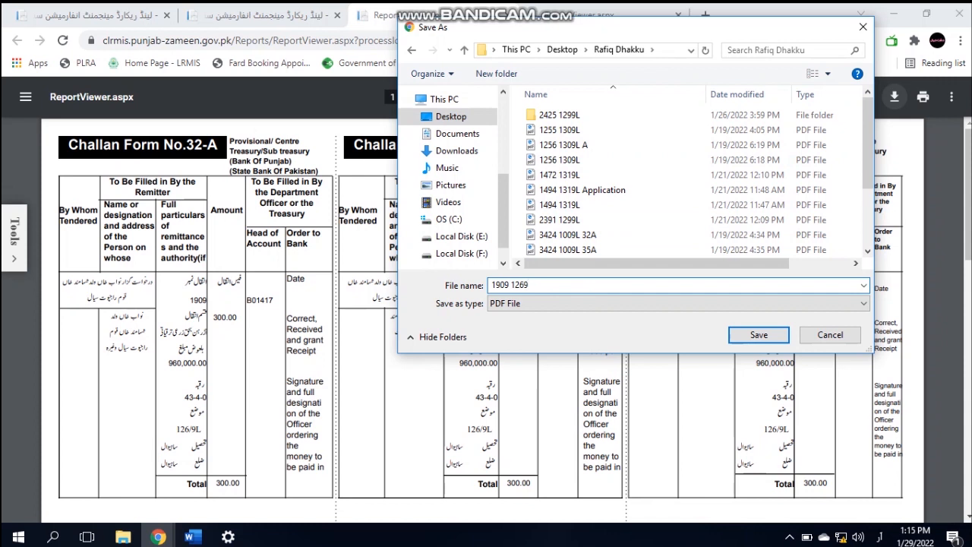
key("alt+shift")
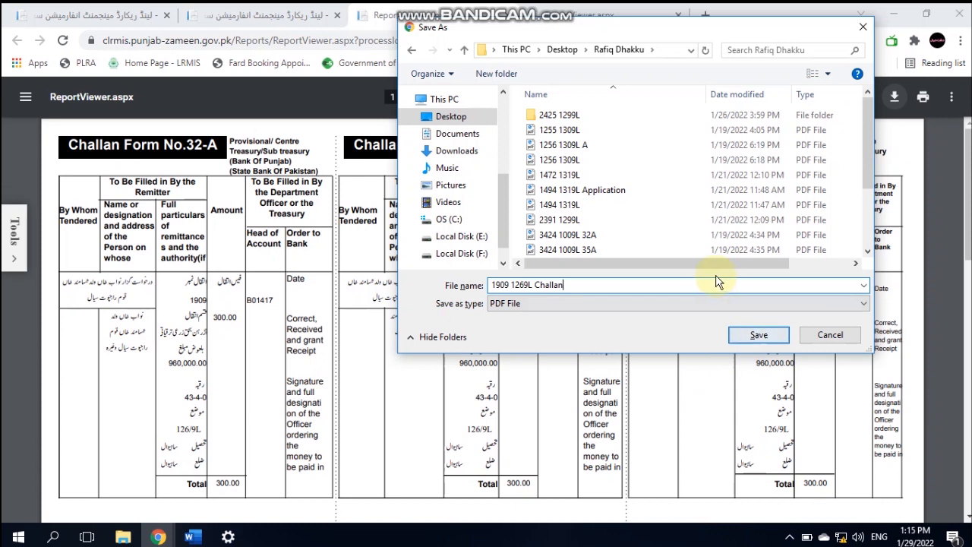
left_click(740, 340)
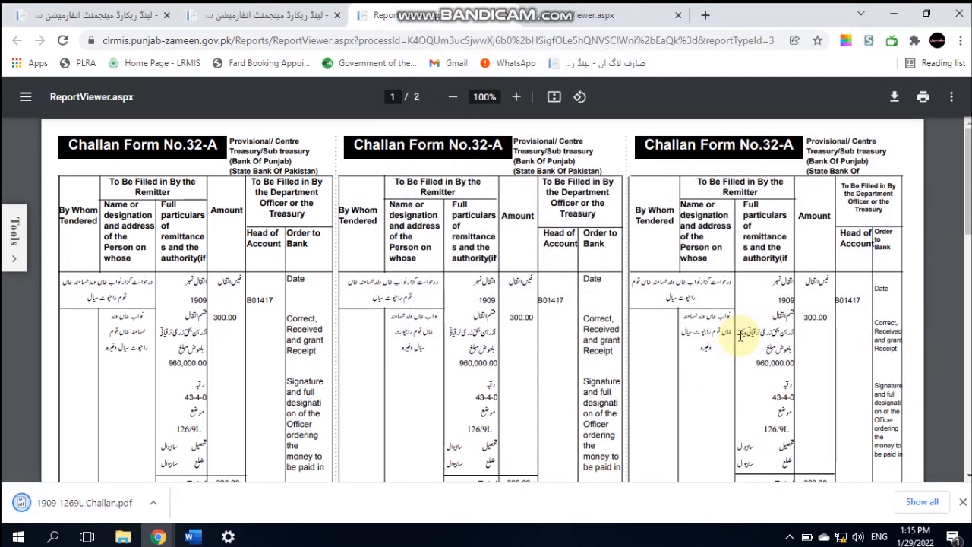
Open the انتقالات mutations register from the Registers menu
mouse_move(465, 9)
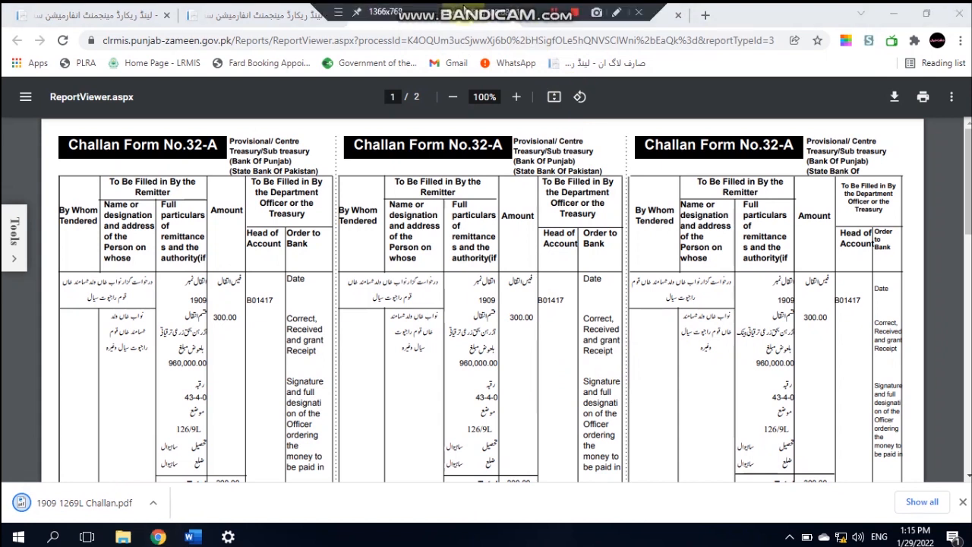
left_click(257, 14)
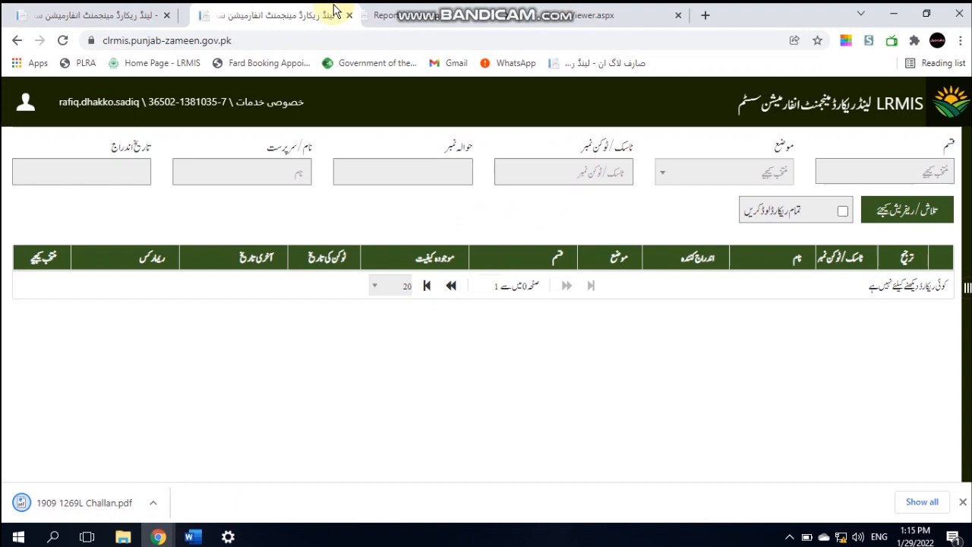
left_click(968, 285)
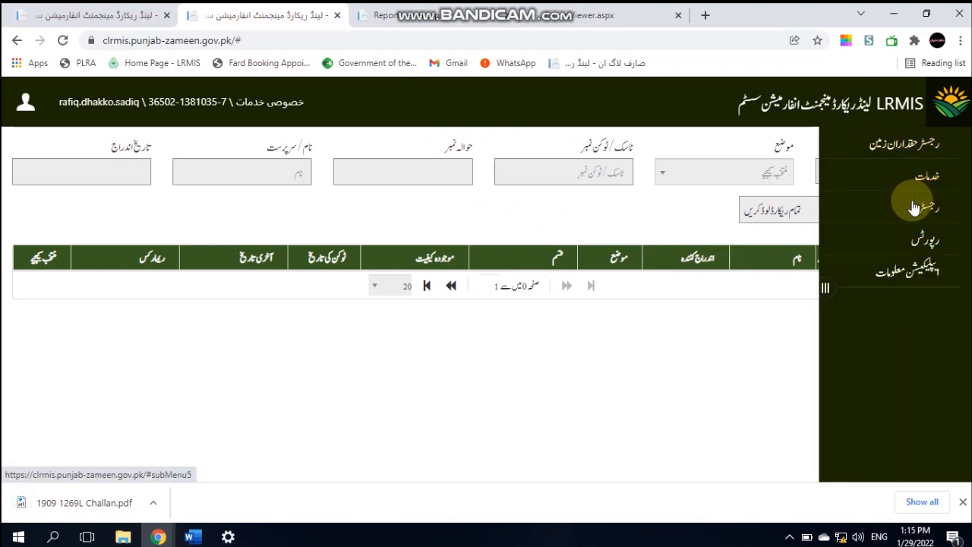
left_click(917, 206)
left_click(916, 251)
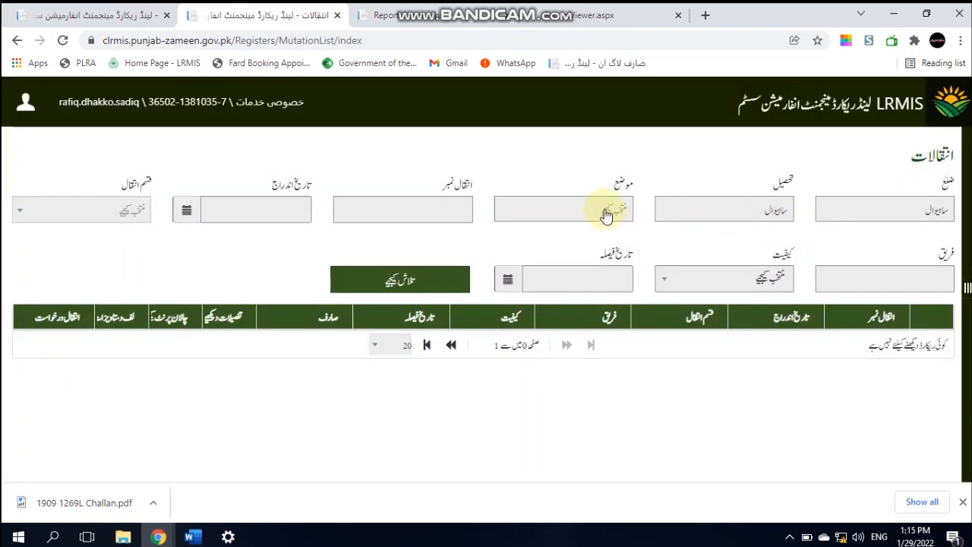
left_click(606, 215)
type("126")
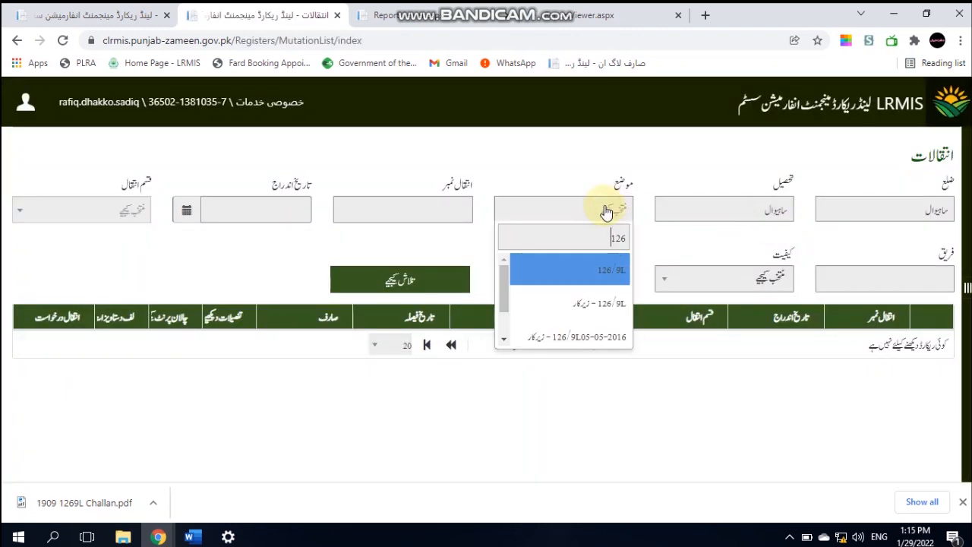
key("Return")
left_click(433, 211)
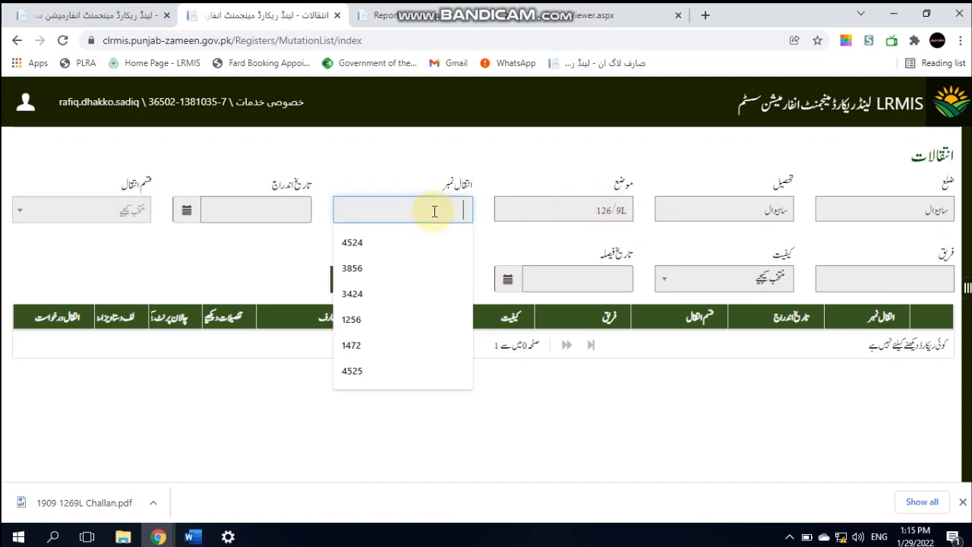
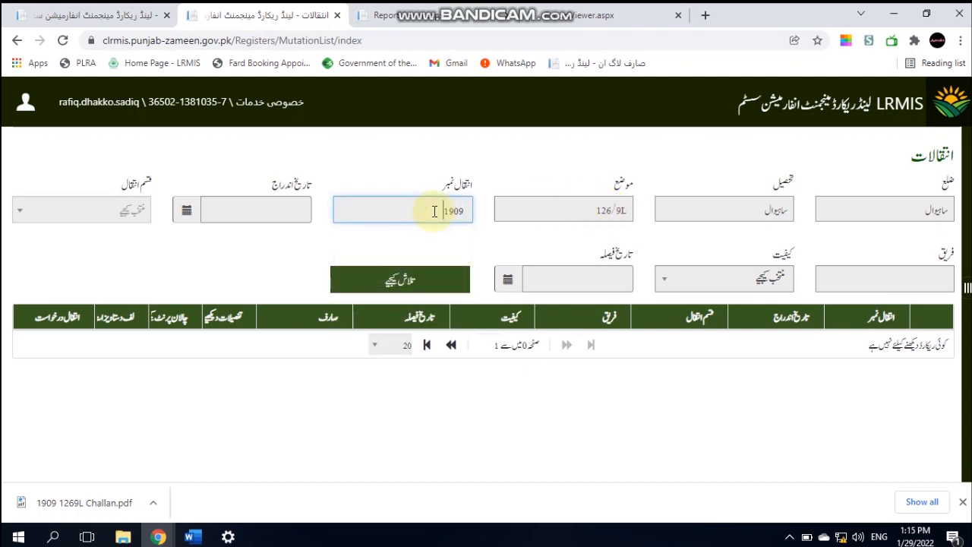
left_click(424, 292)
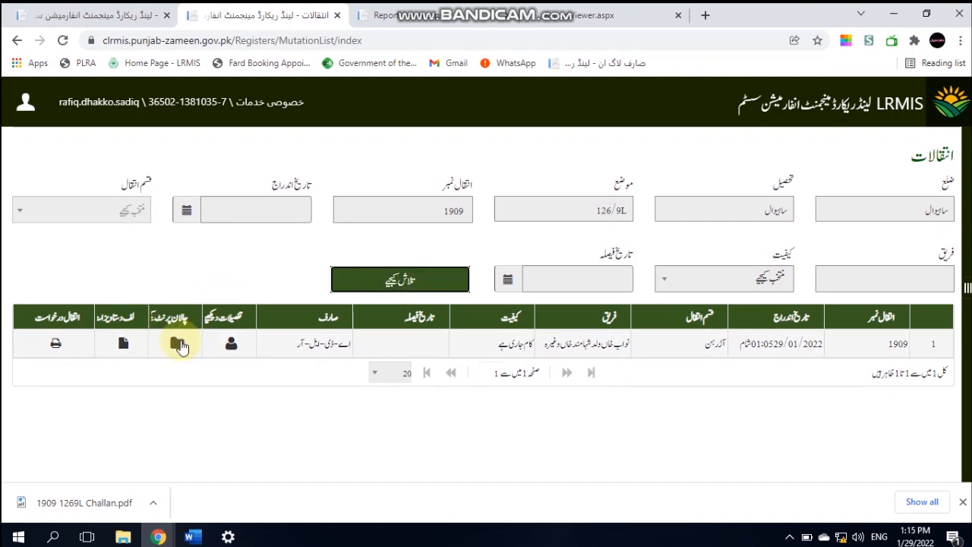
left_click(56, 346)
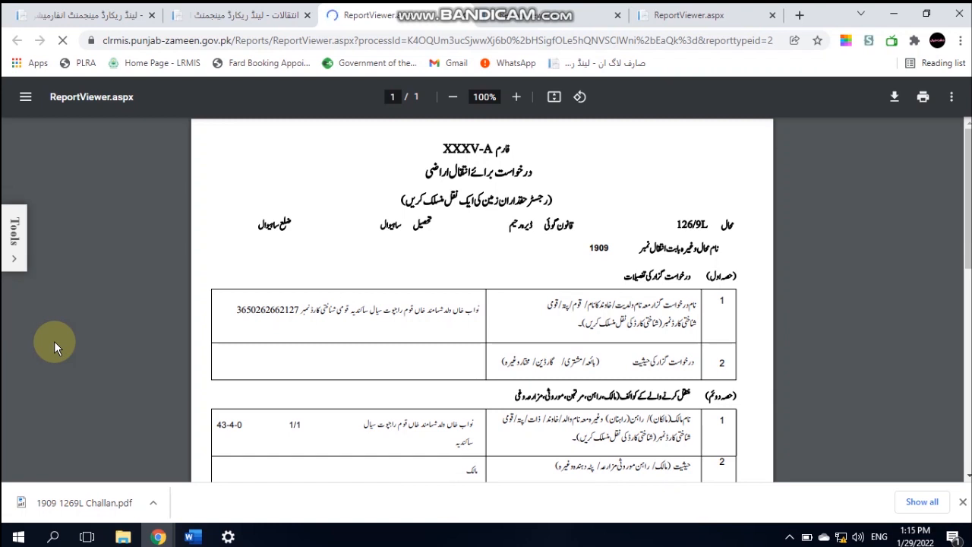
left_click(896, 97)
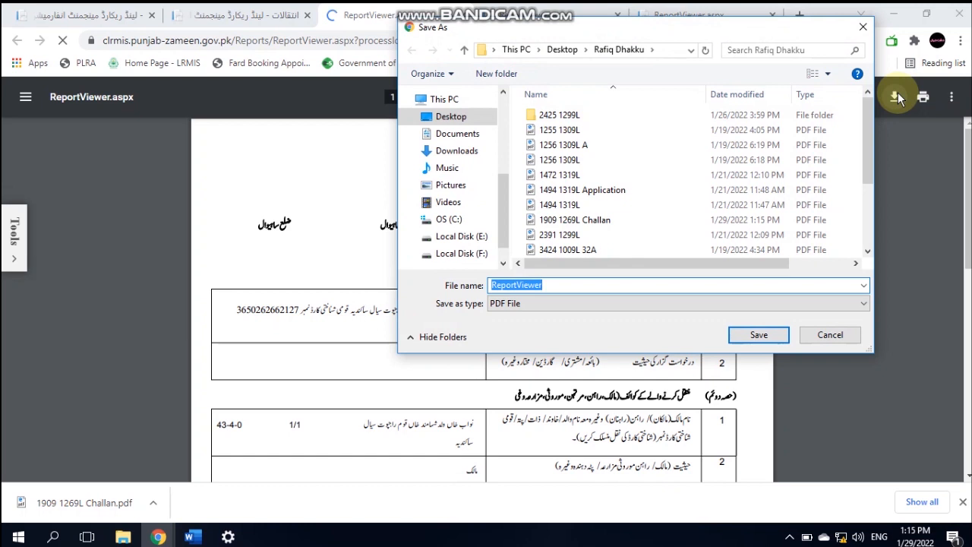
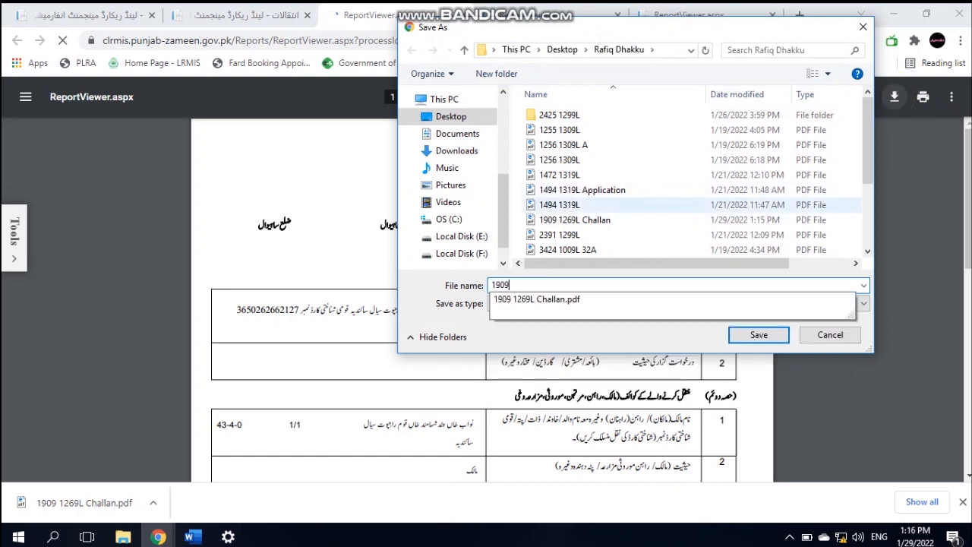
type(" 1269L Application")
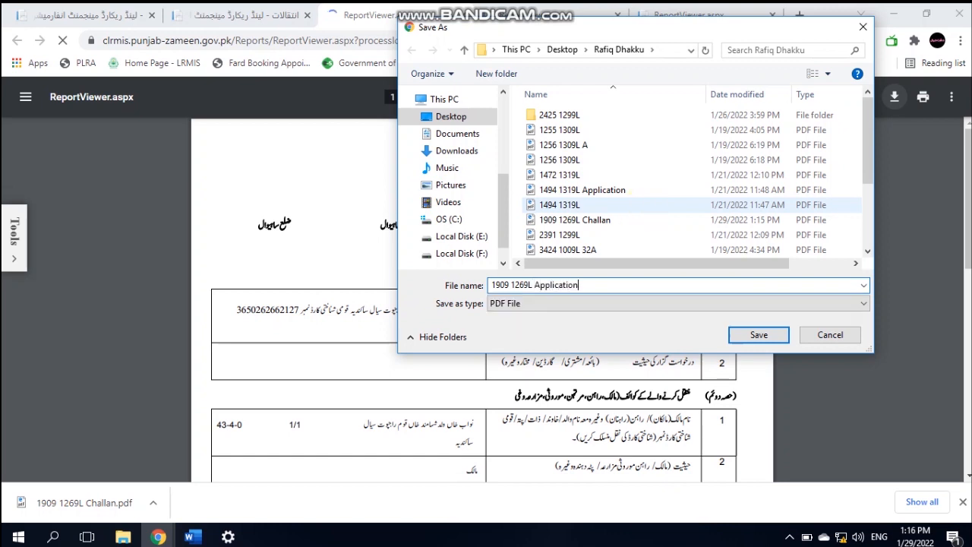
left_click(772, 339)
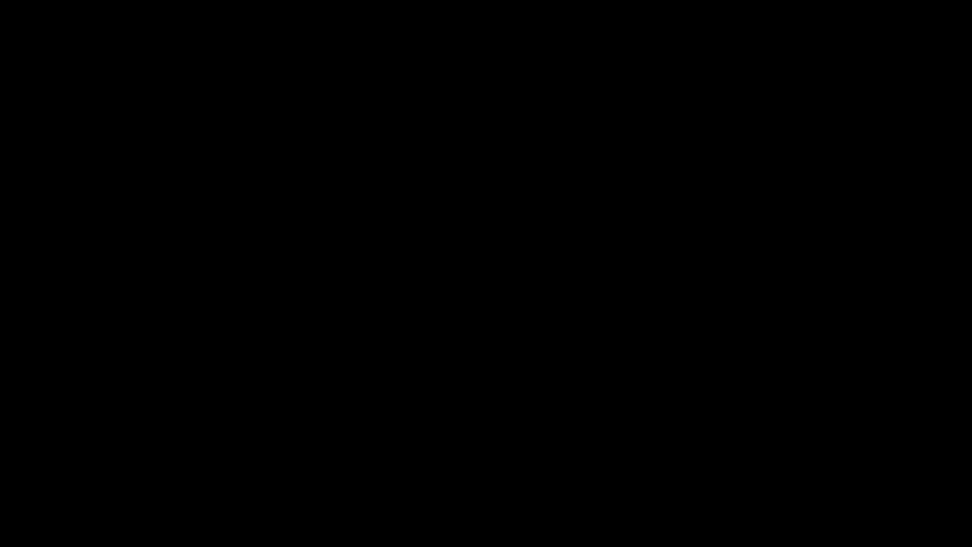